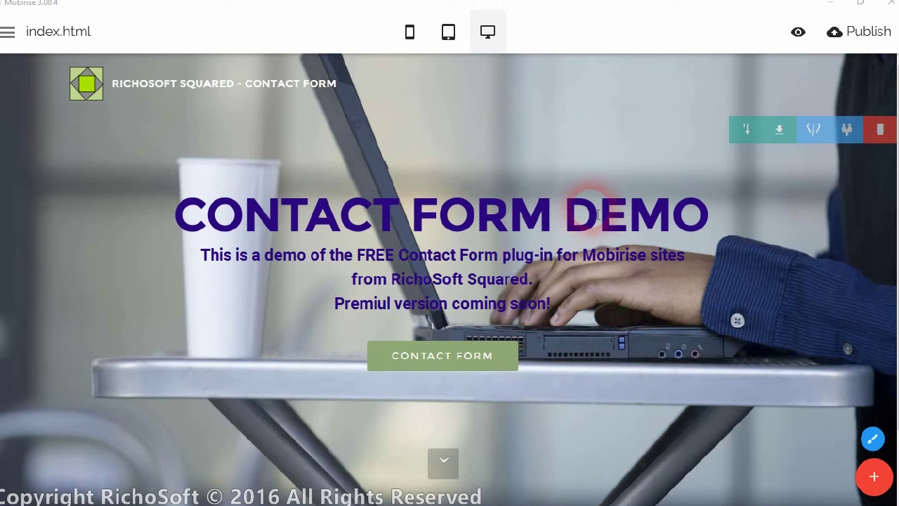
Step: Insert an HTML code block from the full block list between the hero section and footer
scroll(584, 211, down, 1)
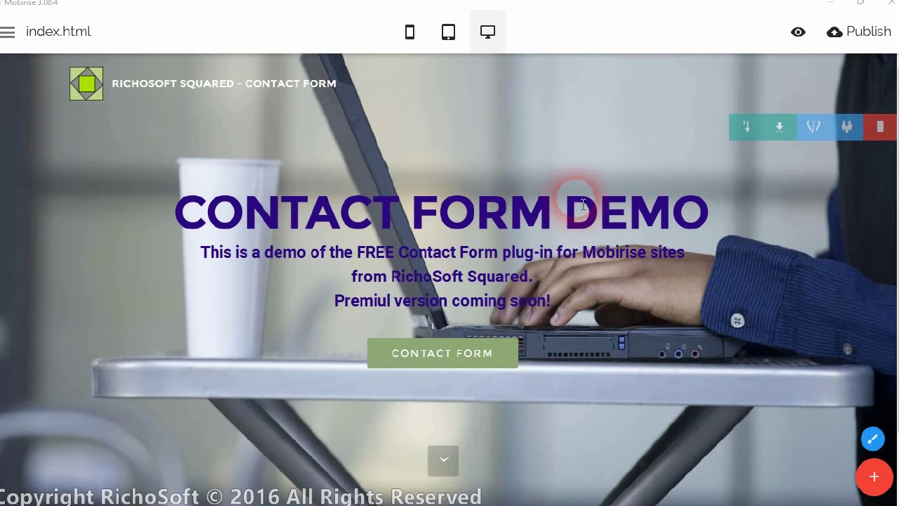
scroll(859, 287, down, 2)
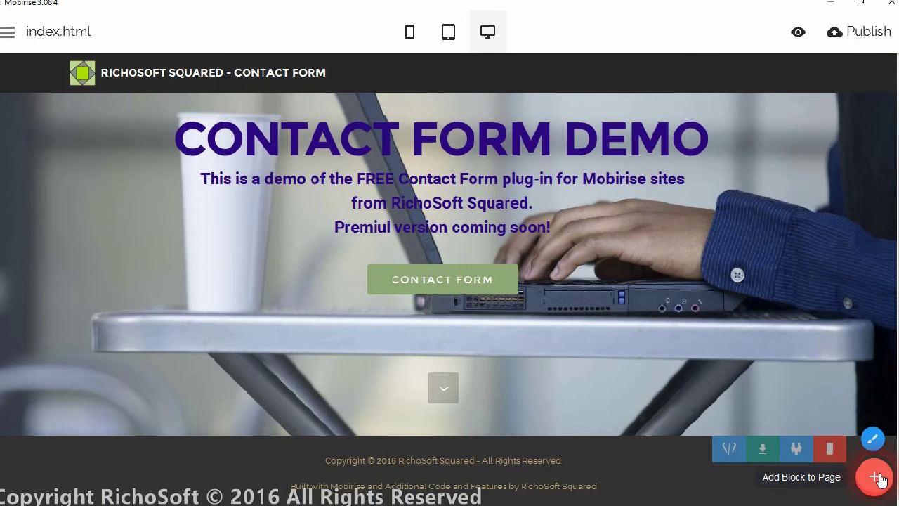
click(876, 478)
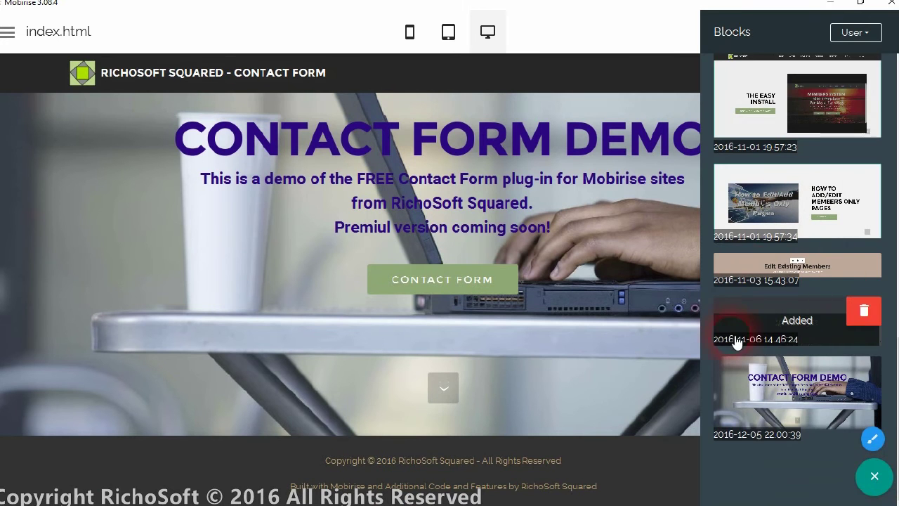
click(743, 40)
click(803, 77)
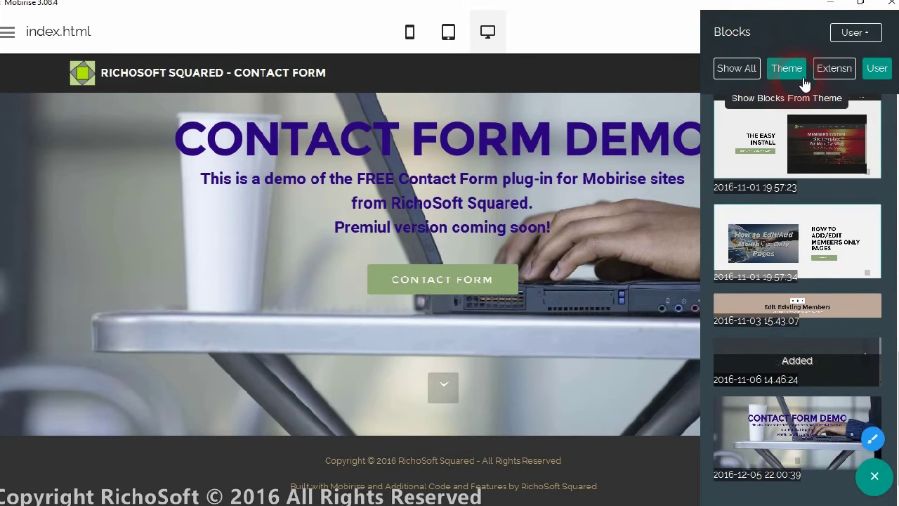
mouse_move(892, 362)
mouse_down()
mouse_move(896, 130)
mouse_move(890, 354)
mouse_up()
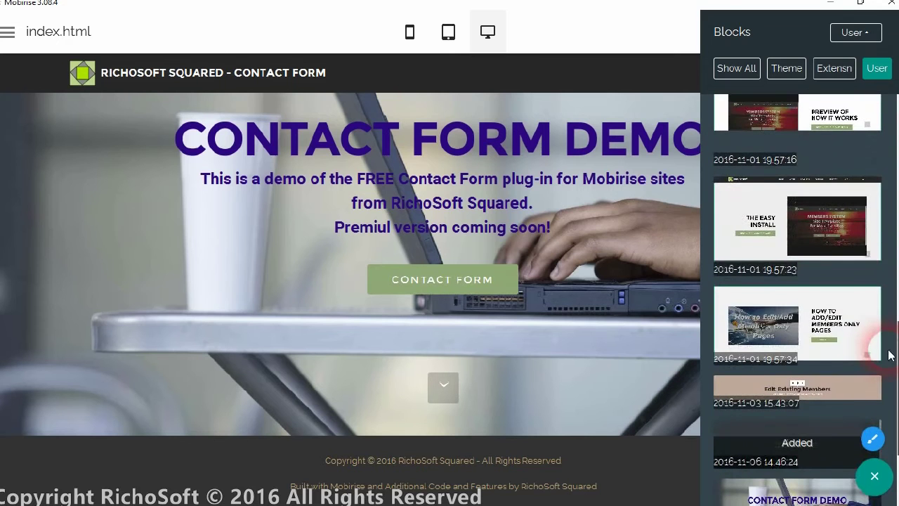
click(737, 68)
drag(896, 130, 894, 265)
drag(796, 106, 583, 290)
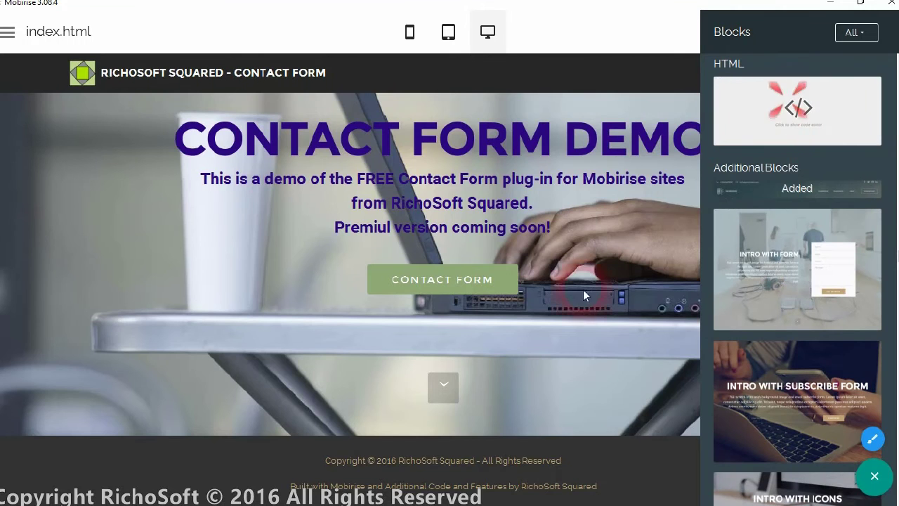
drag(430, 413, 397, 410)
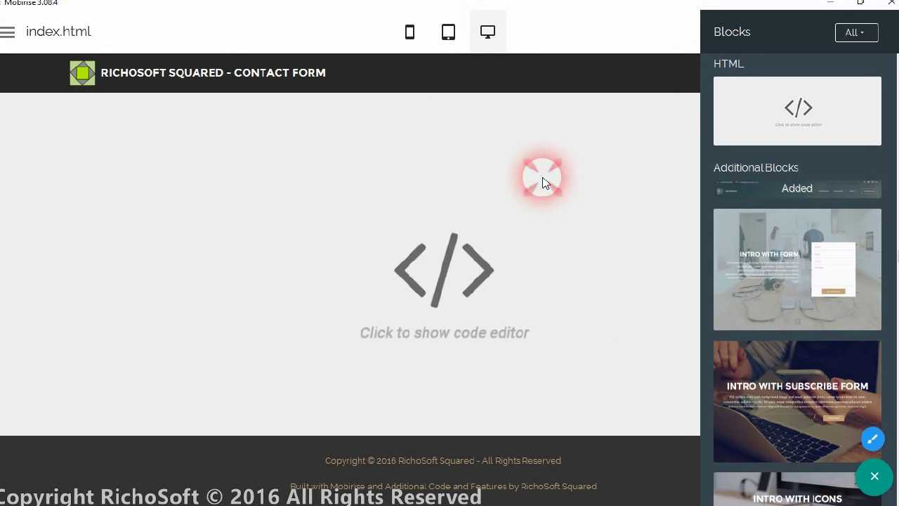
Step: Delete the HTML block's sample image markup and sample CSS, leaving both editors empty
click(527, 105)
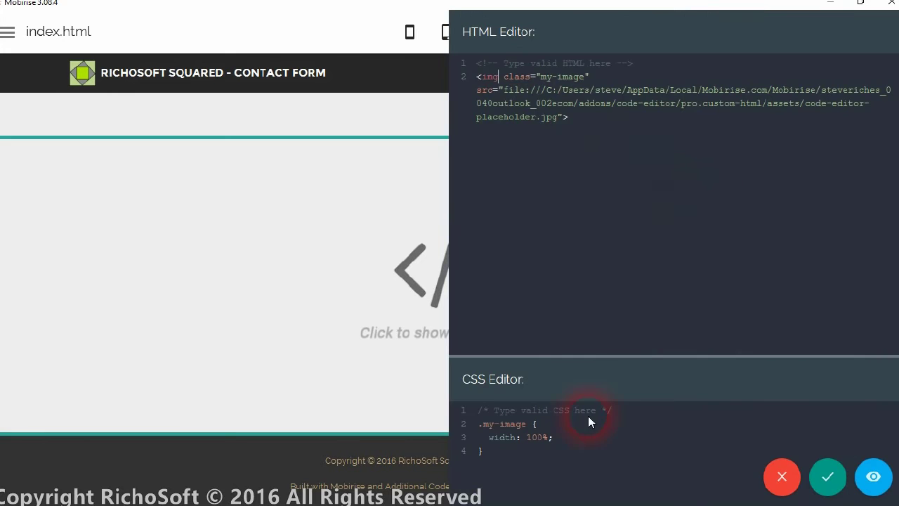
drag(598, 124, 468, 58)
key(BackSpace)
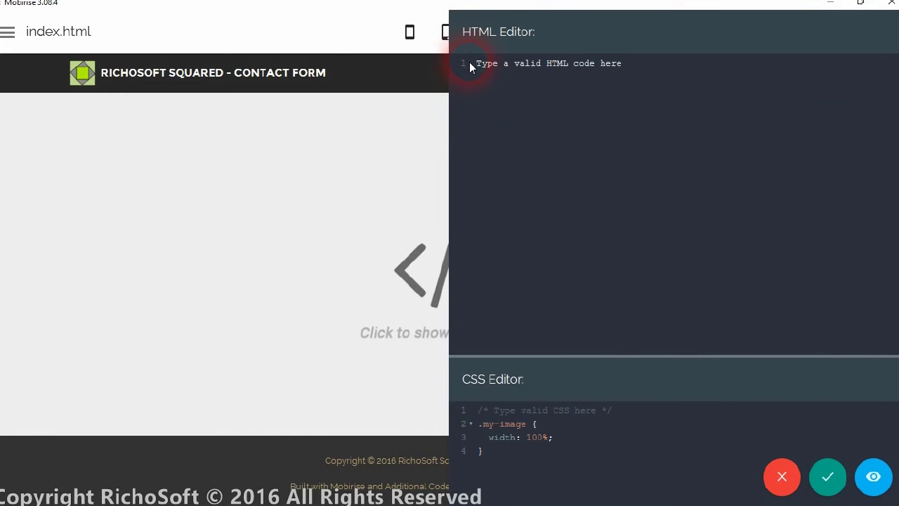
drag(517, 457, 466, 384)
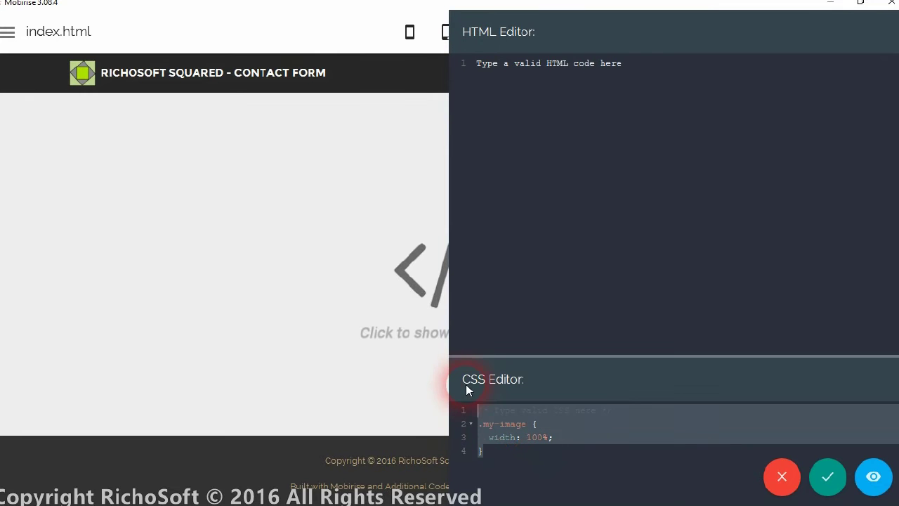
key(BackSpace)
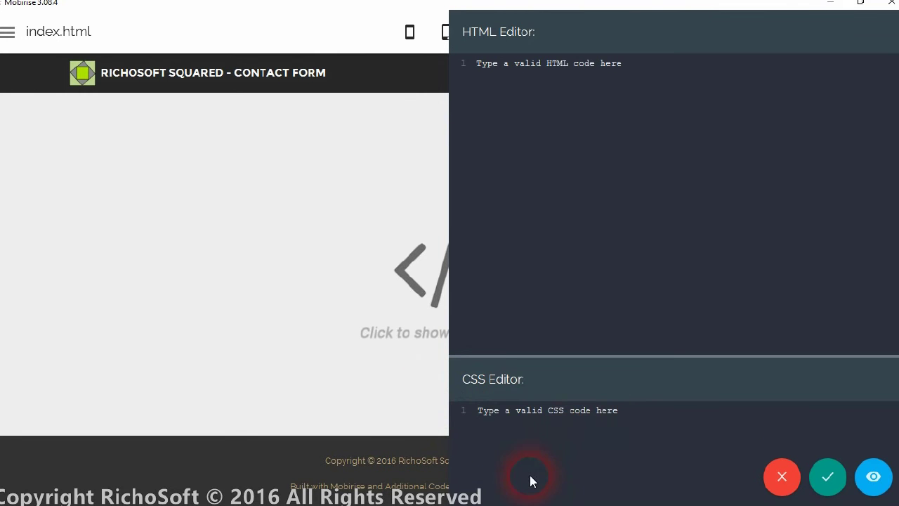
Step: Preview code-for-contact-form-html-block.txt inside the package's CodeForPage folder
mouse_move(429, 499)
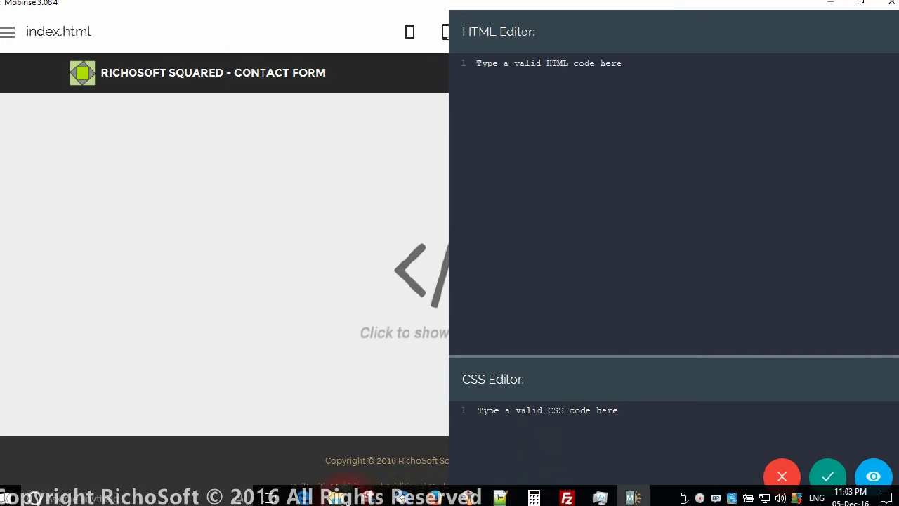
mouse_move(333, 495)
click(376, 456)
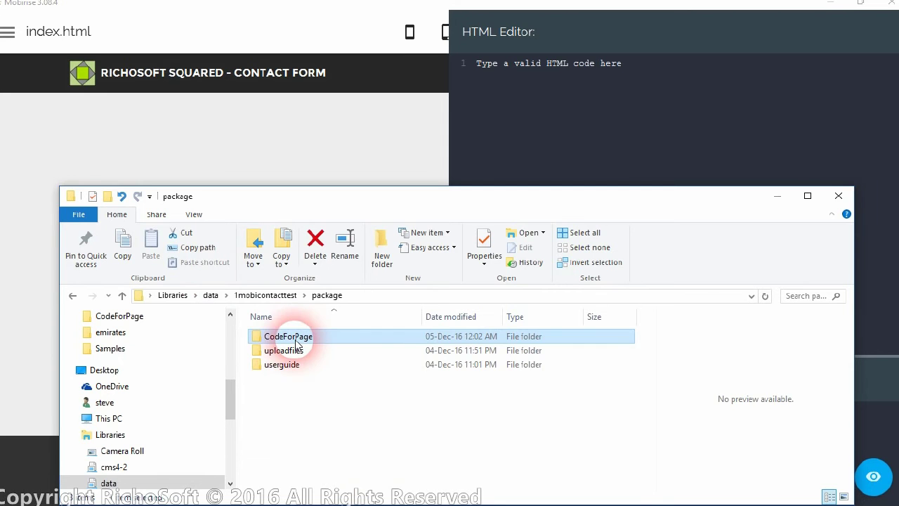
double_click(296, 342)
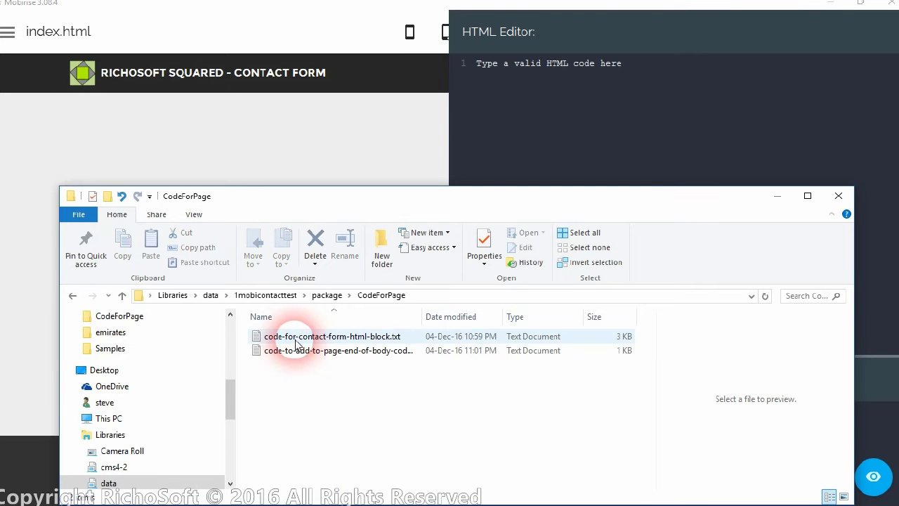
click(351, 339)
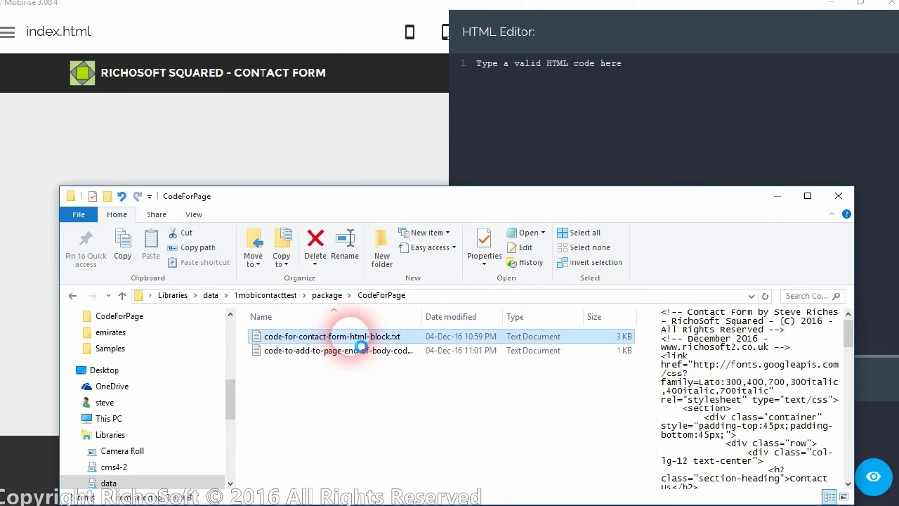
Step: Copy the entire contact-form HTML from code-for-contact-form-html-block.txt in Notepad
double_click(353, 344)
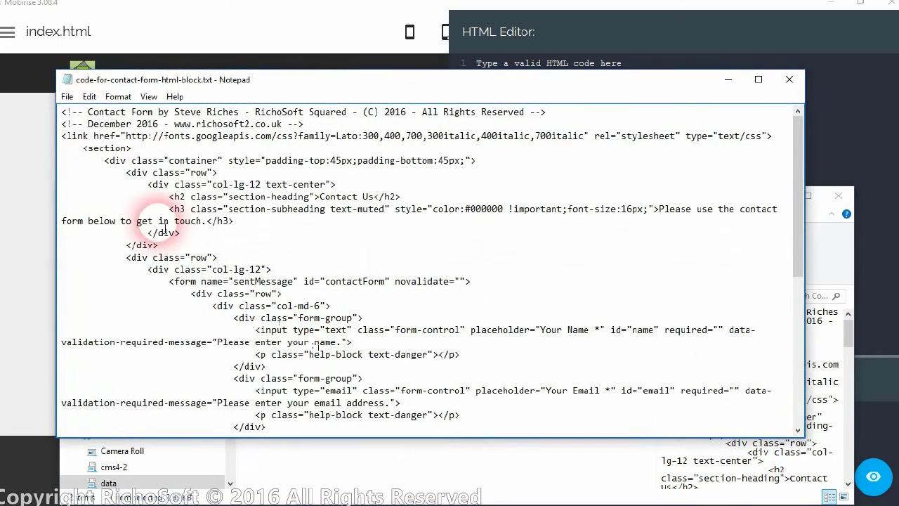
click(78, 114)
click(90, 96)
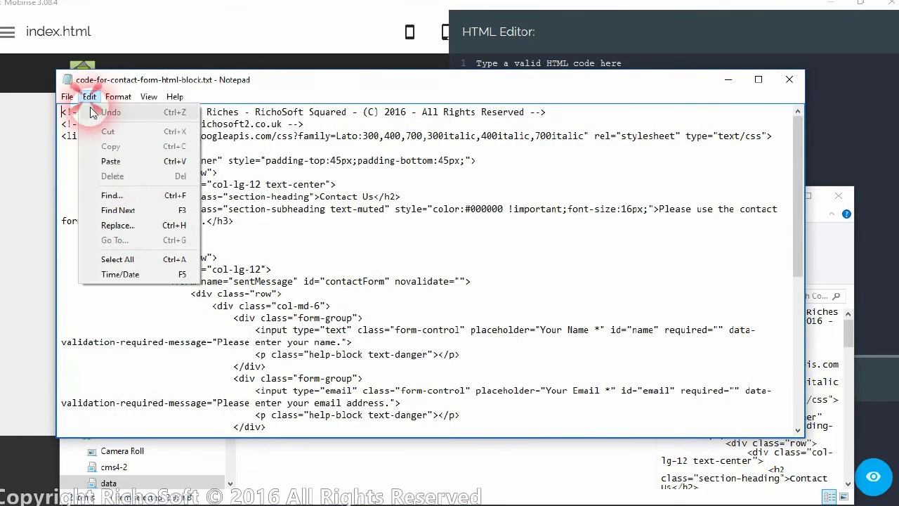
click(117, 259)
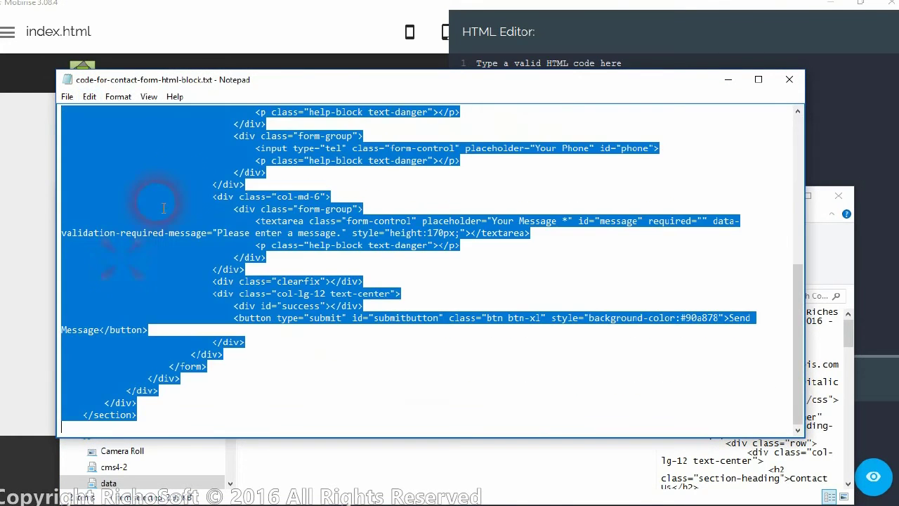
right_click(186, 179)
click(219, 223)
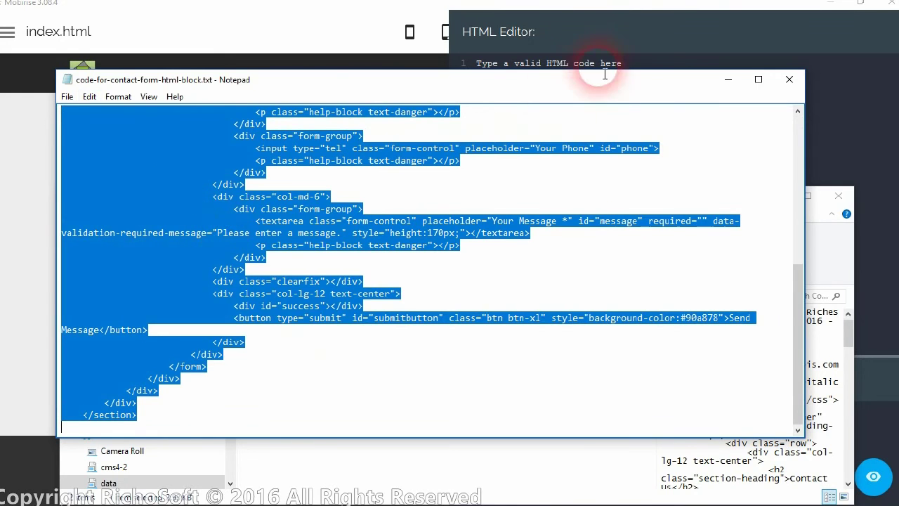
click(583, 24)
Step: Paste the contact-form code into the HTML block and save it
right_click(498, 67)
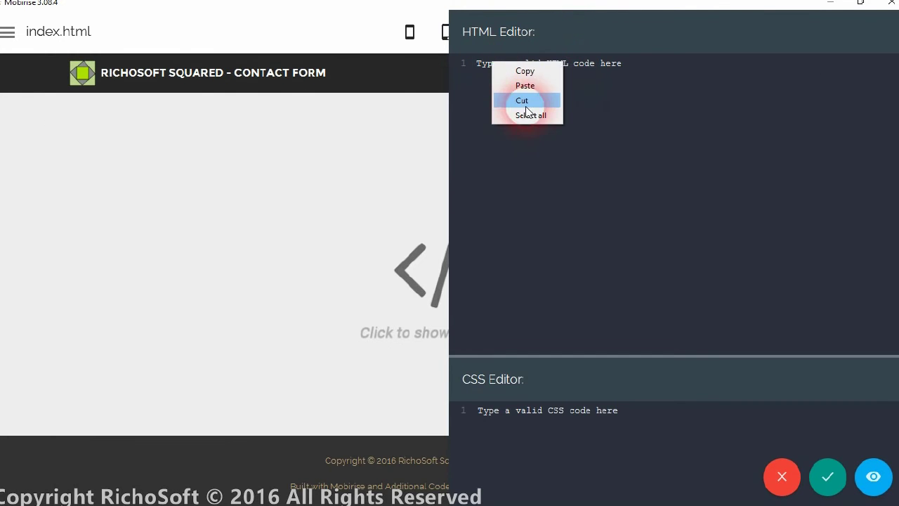
click(526, 84)
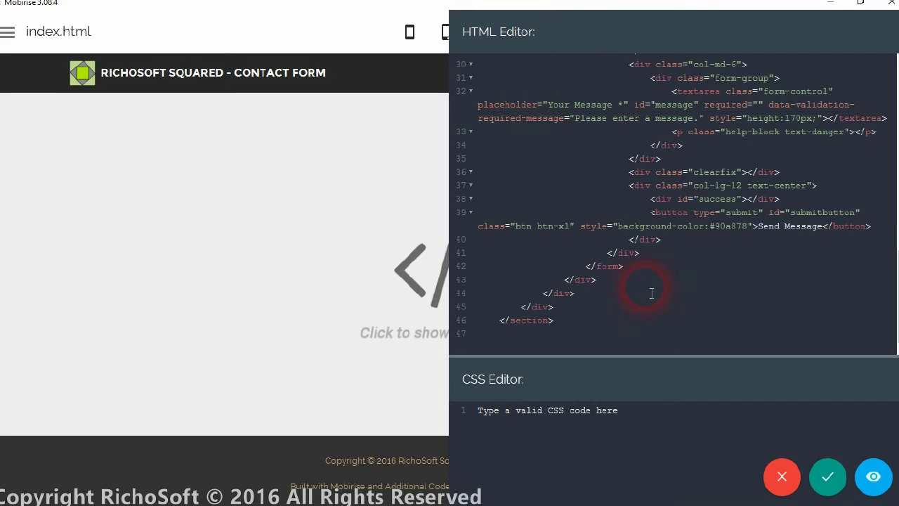
scroll(644, 182, up, 3)
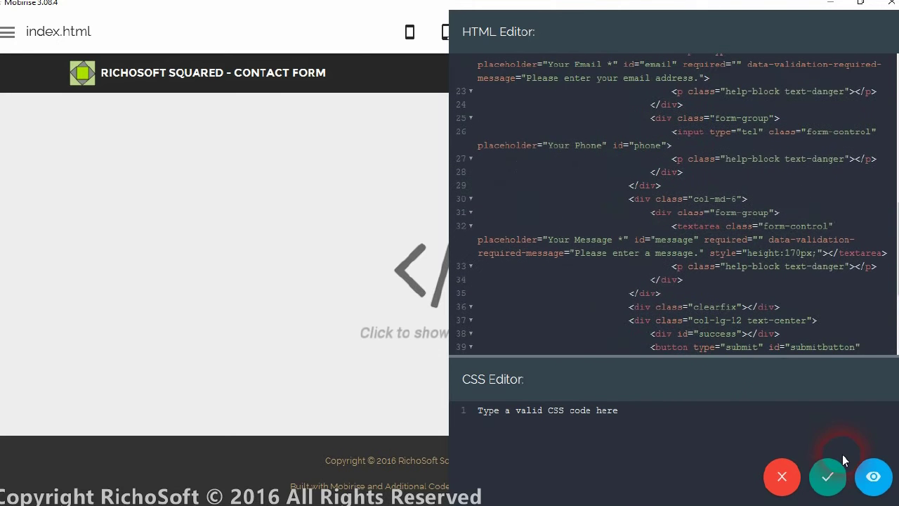
click(831, 477)
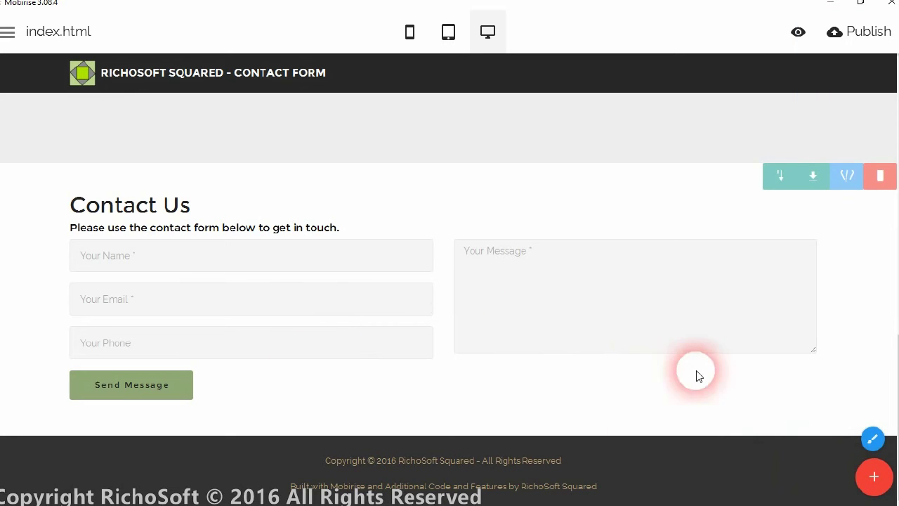
Step: Open index.html's Page Settings and put the cursor in the End of <body> code field
click(10, 32)
click(10, 32)
click(9, 33)
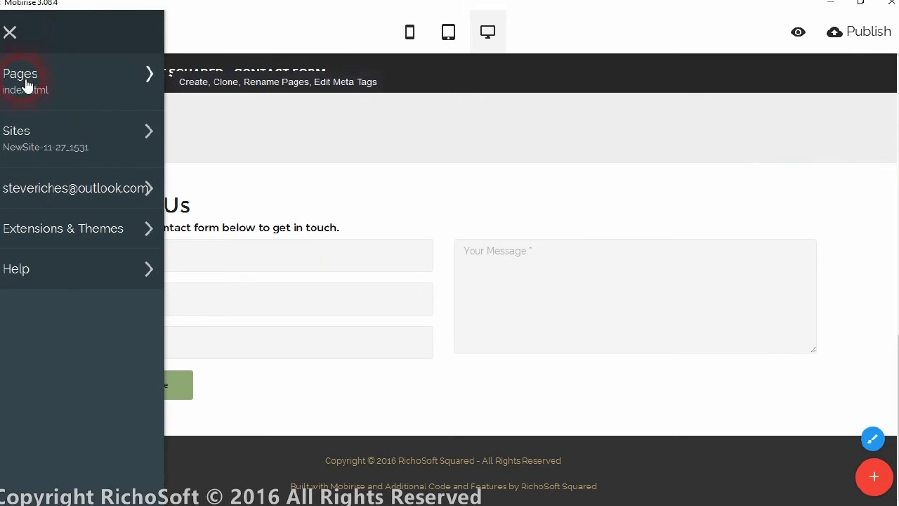
click(24, 84)
click(231, 120)
click(336, 121)
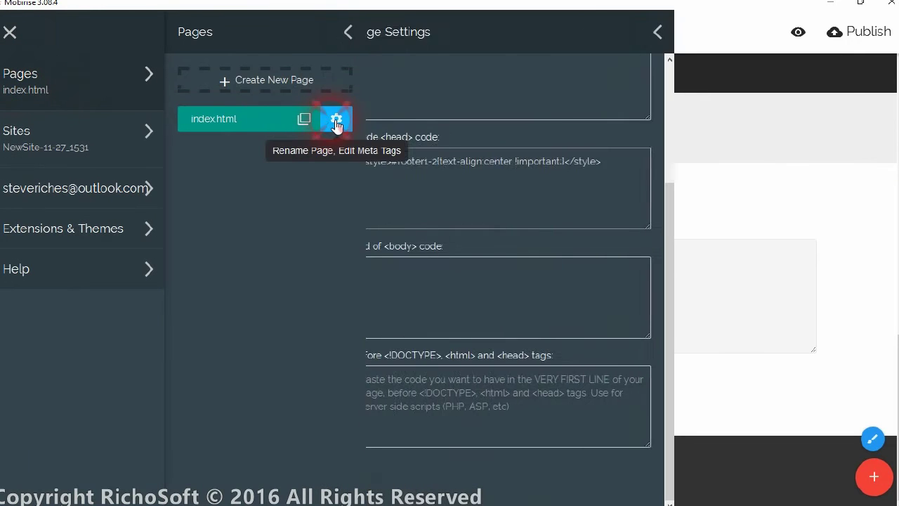
click(433, 293)
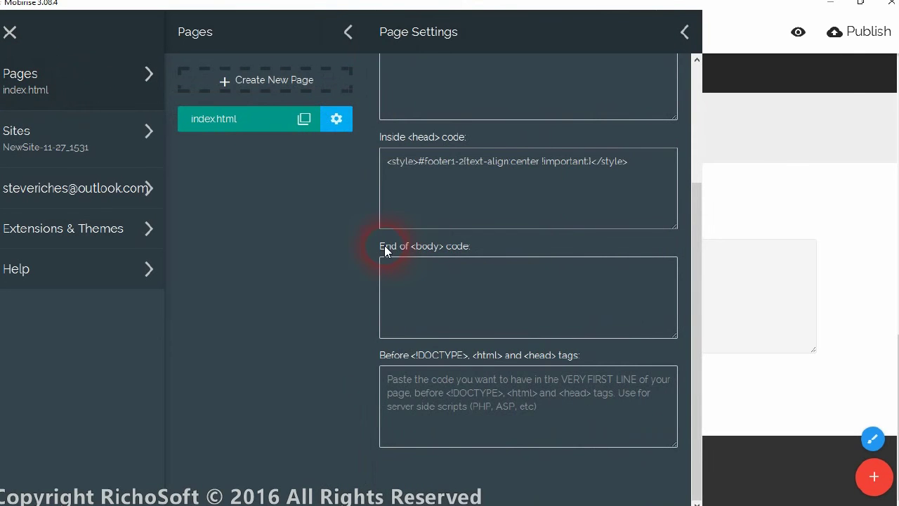
click(453, 278)
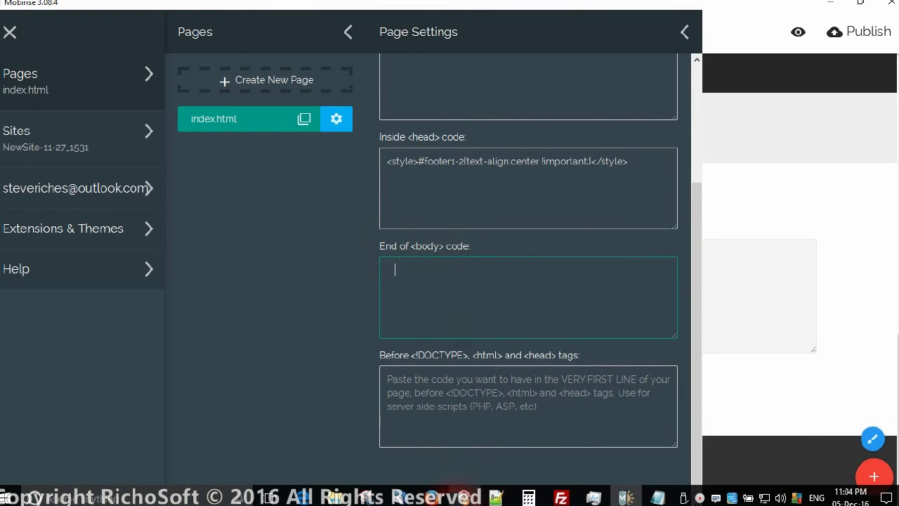
click(283, 460)
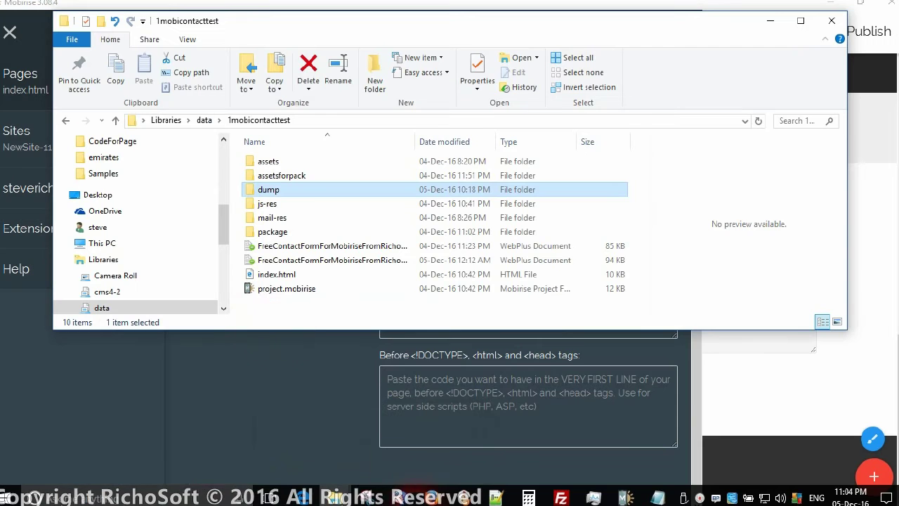
Step: Bring the CodeForPage File Explorer window to the front
mouse_move(334, 496)
click(361, 434)
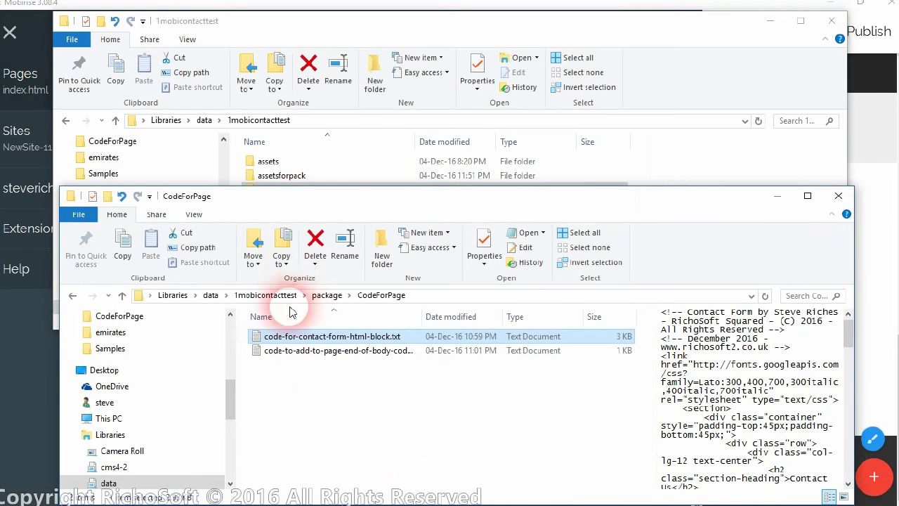
shift+click(288, 352)
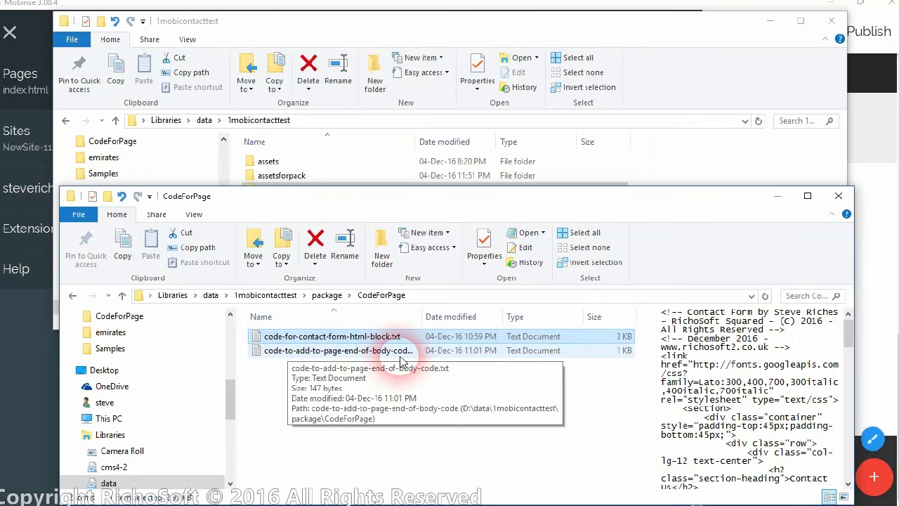
Step: Copy both script lines from code-to-add-to-page-end-of-body-code.txt, then return to Mobirise
double_click(369, 351)
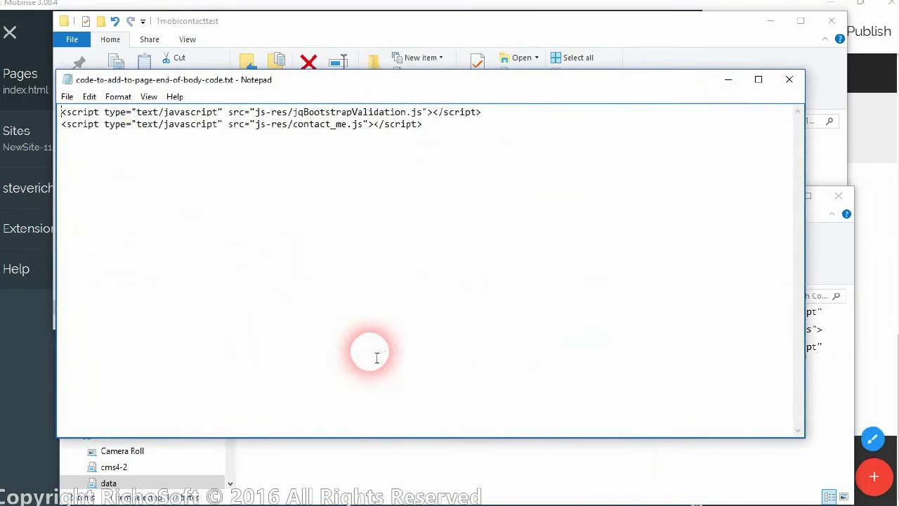
drag(447, 128, 62, 111)
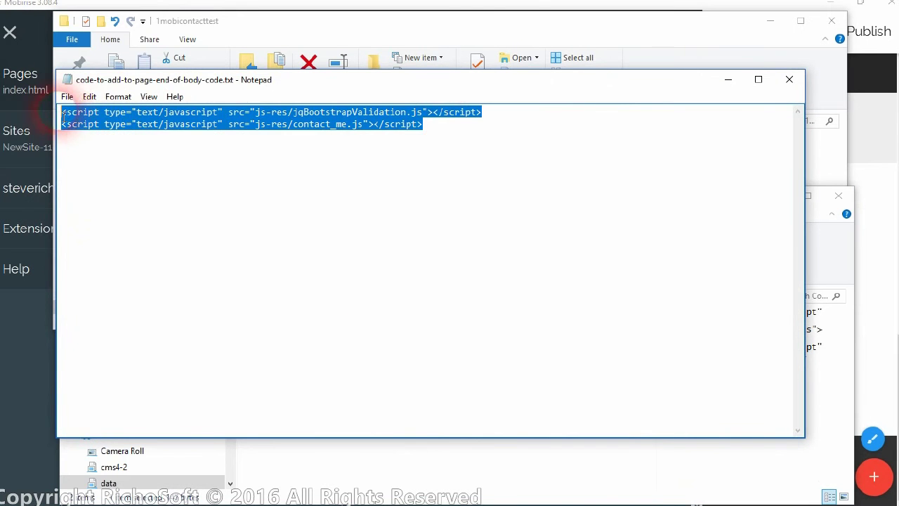
right_click(93, 111)
click(152, 157)
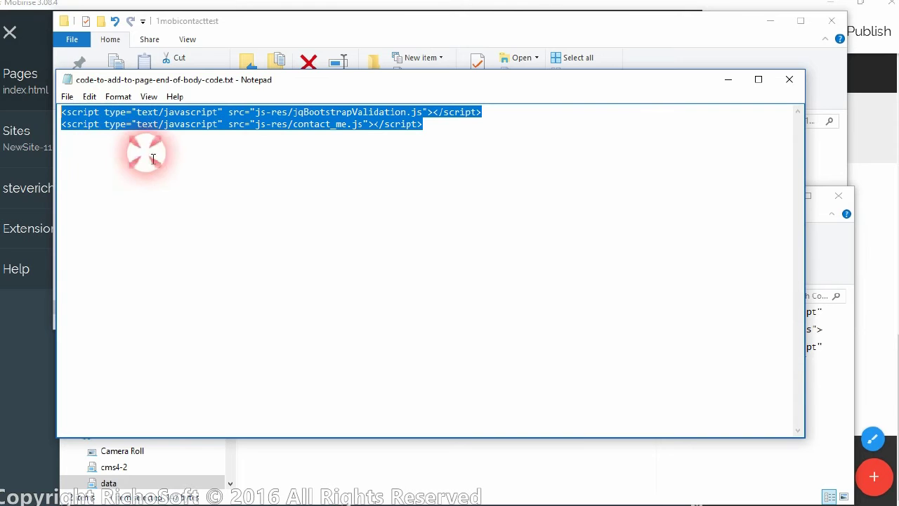
click(874, 137)
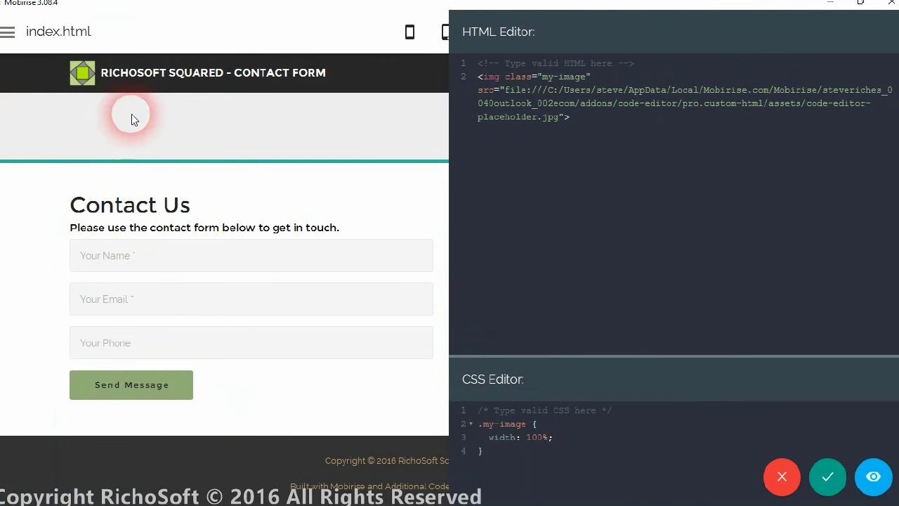
Step: Paste the jqBootstrapValidation.js and contact_me.js script tags into index.html's End of <body> code
click(785, 477)
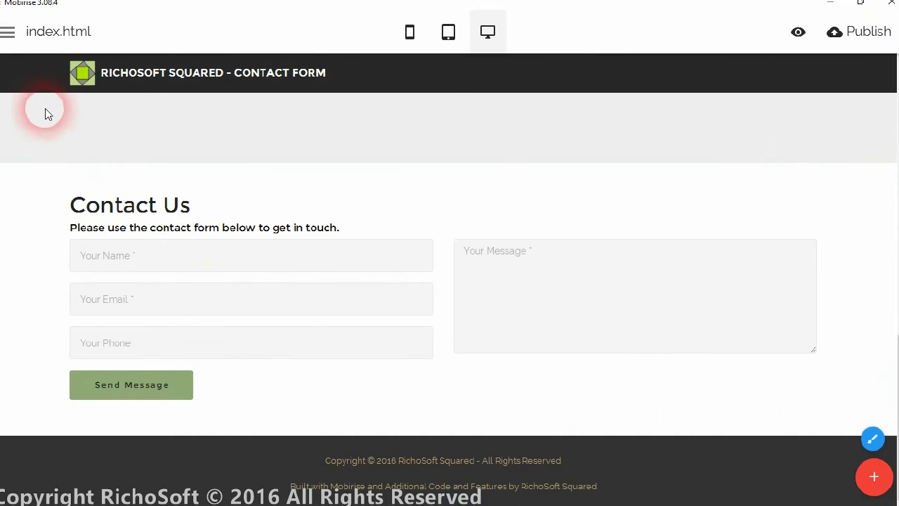
click(9, 32)
click(23, 73)
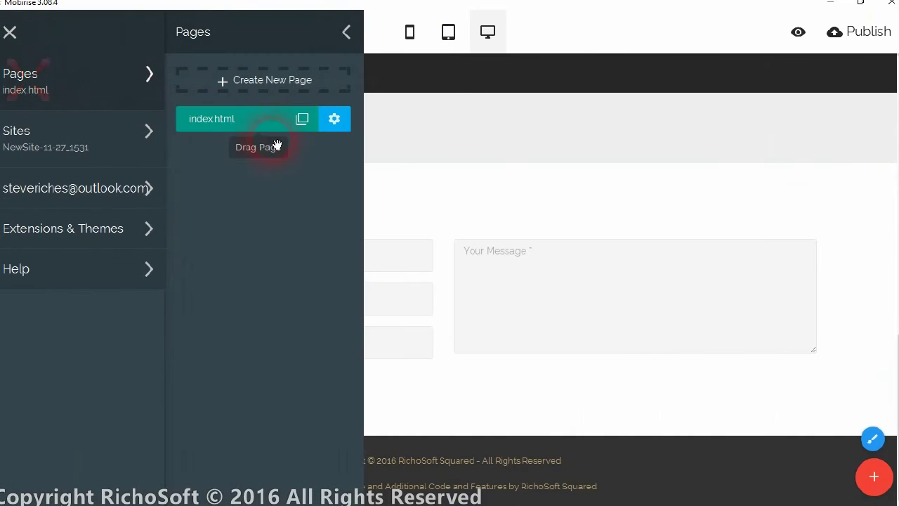
click(337, 120)
right_click(451, 299)
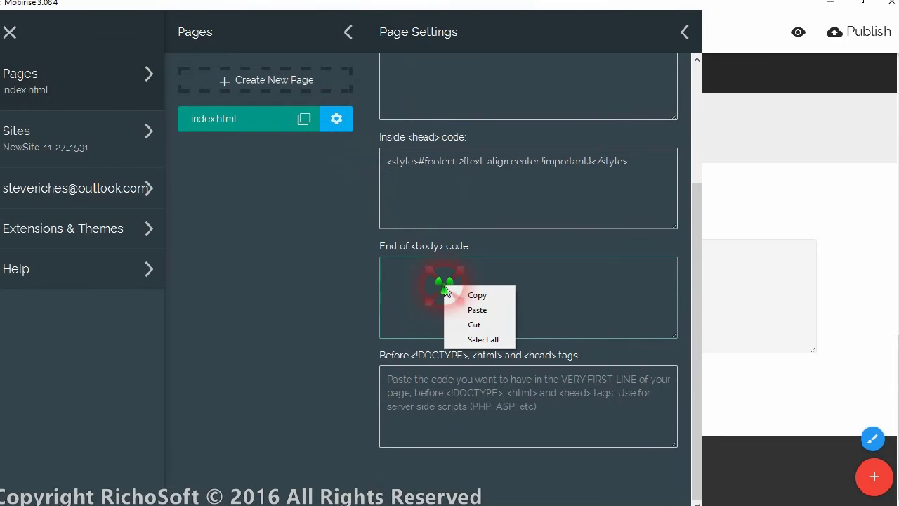
click(388, 272)
right_click(390, 274)
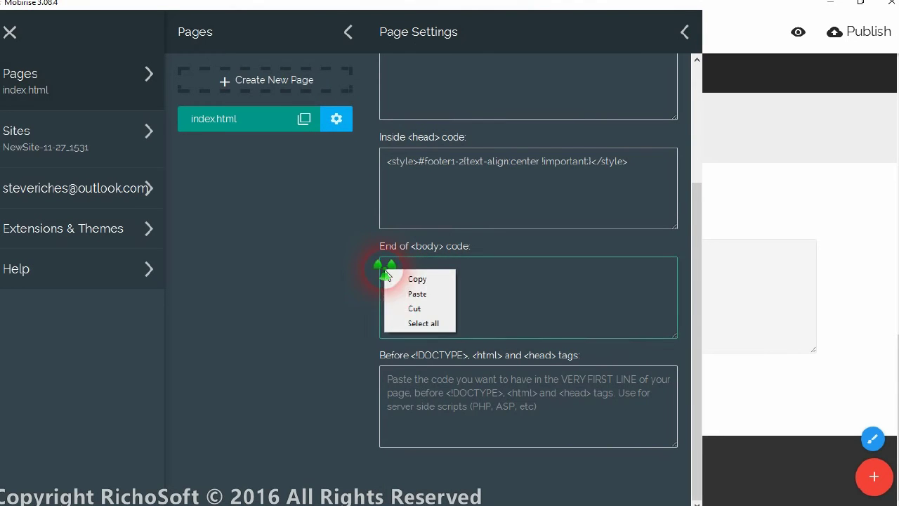
click(413, 293)
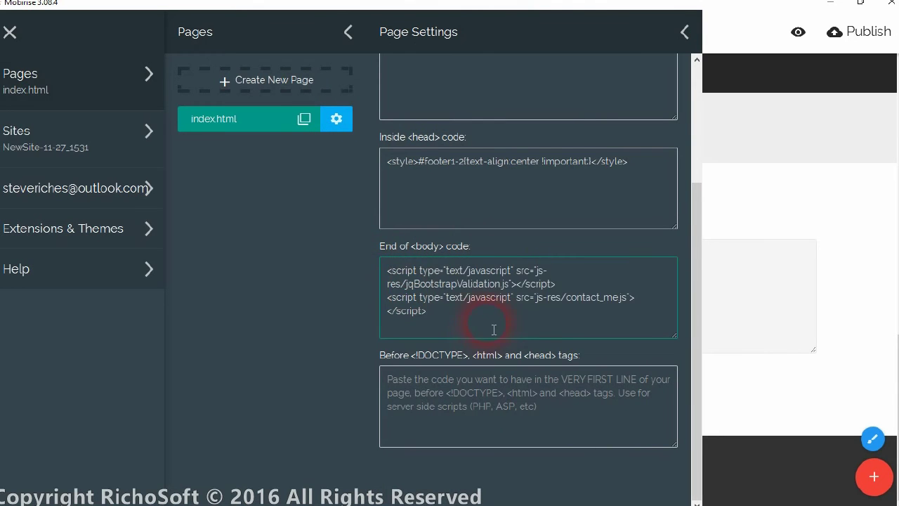
click(751, 40)
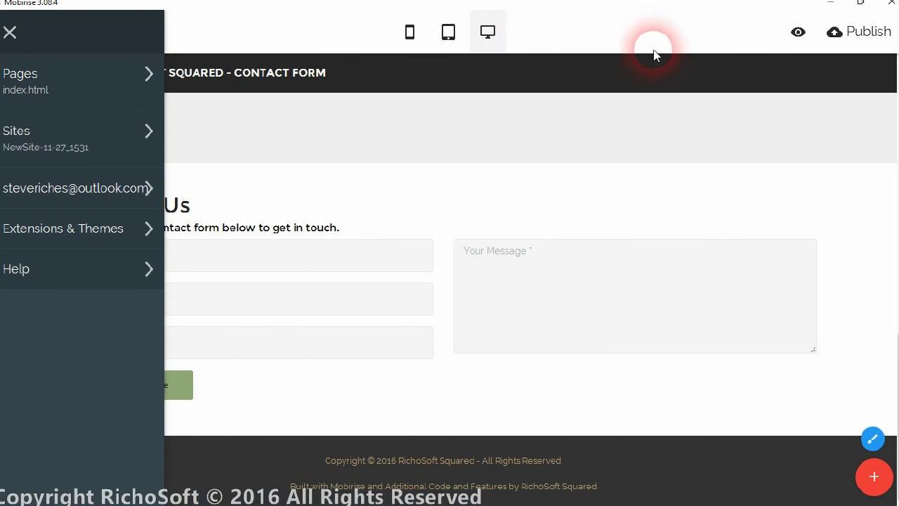
Step: Publish the site to the D:\data\1mobicontacttest\dump local folder and close the Edge preview
click(876, 33)
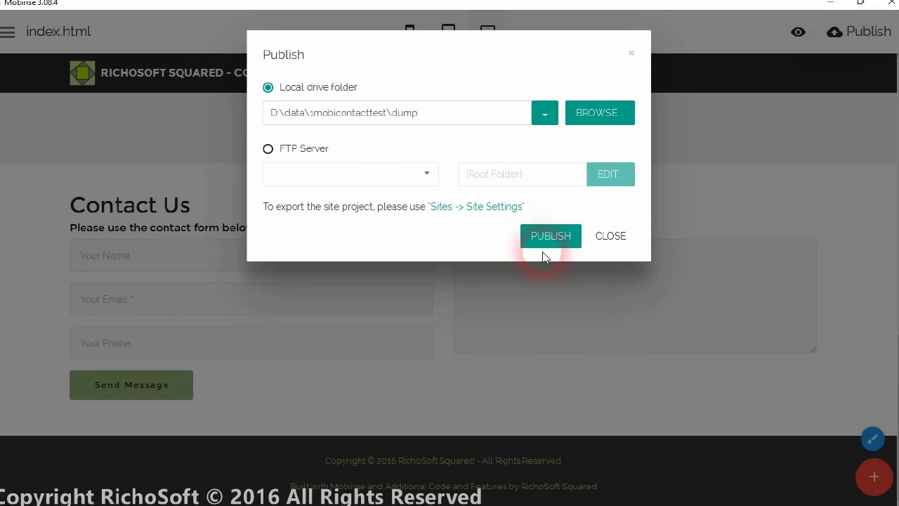
click(564, 244)
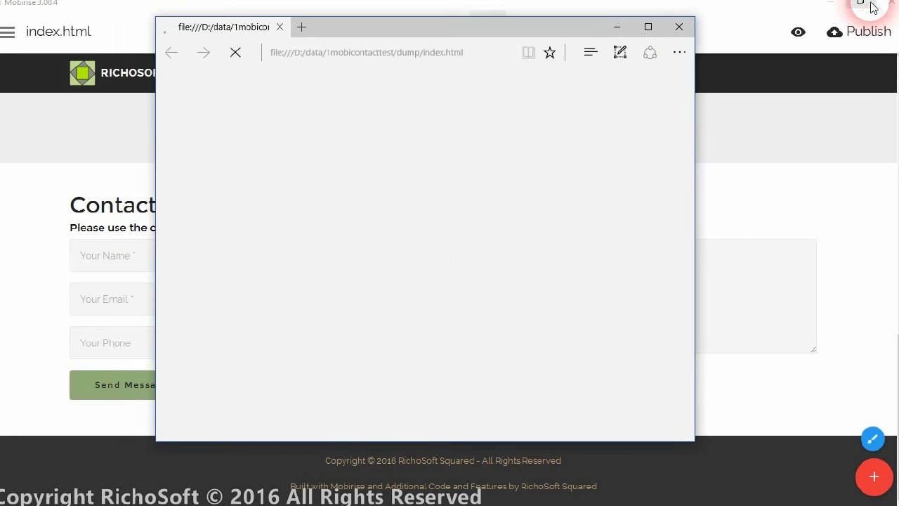
click(679, 27)
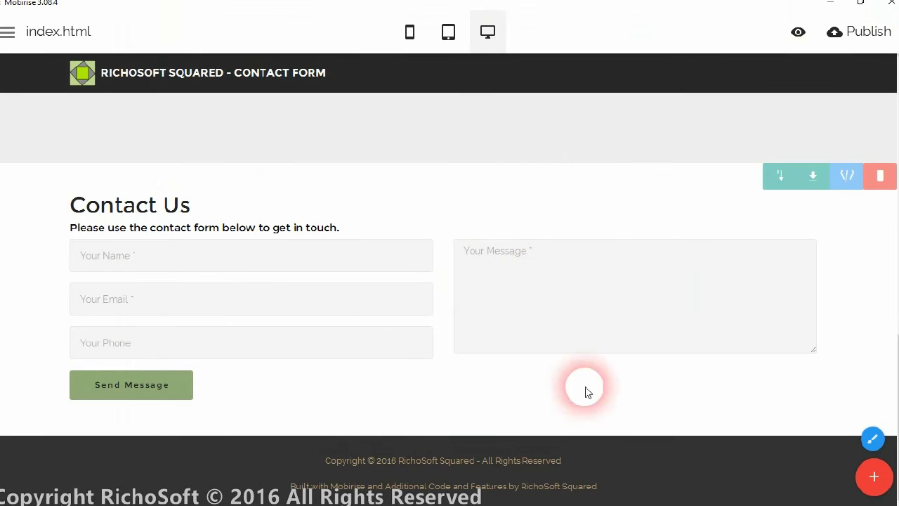
Step: Browse from the package folder into uploadfiles\mail-res and bring up the actions for contact_me.php
mouse_move(334, 496)
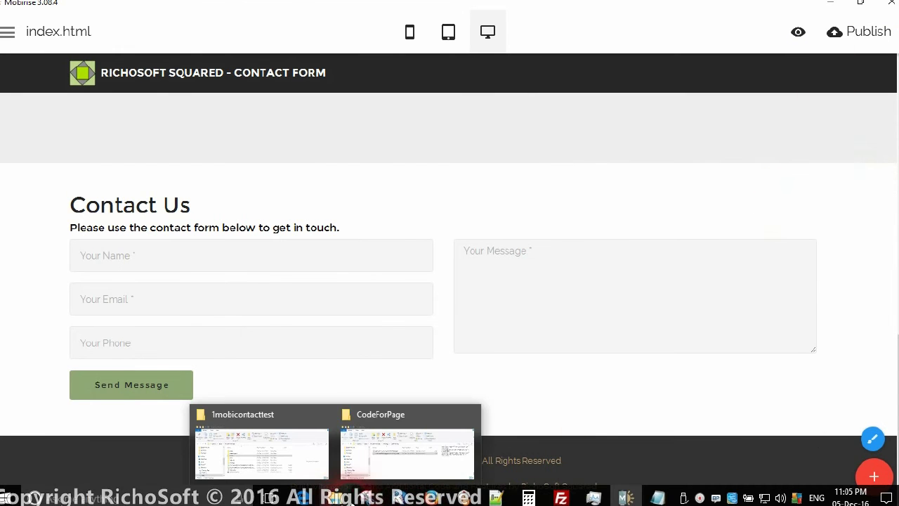
click(397, 457)
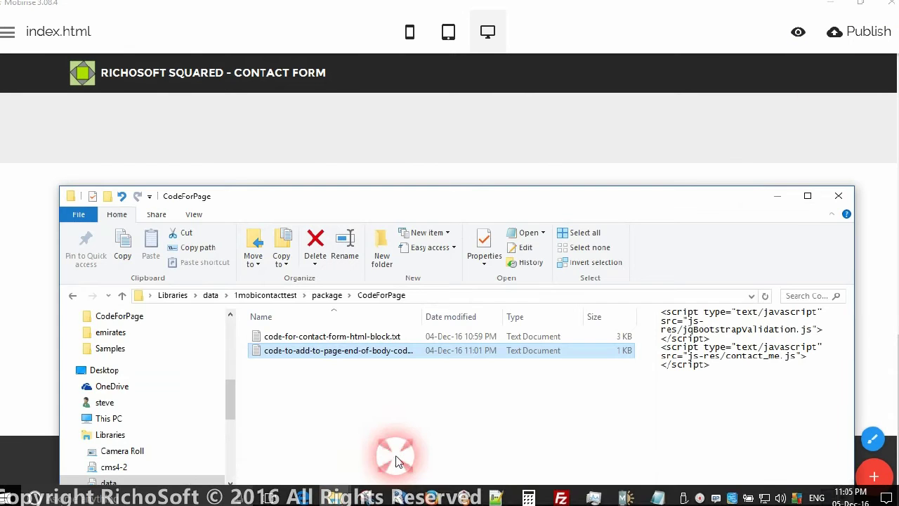
click(328, 296)
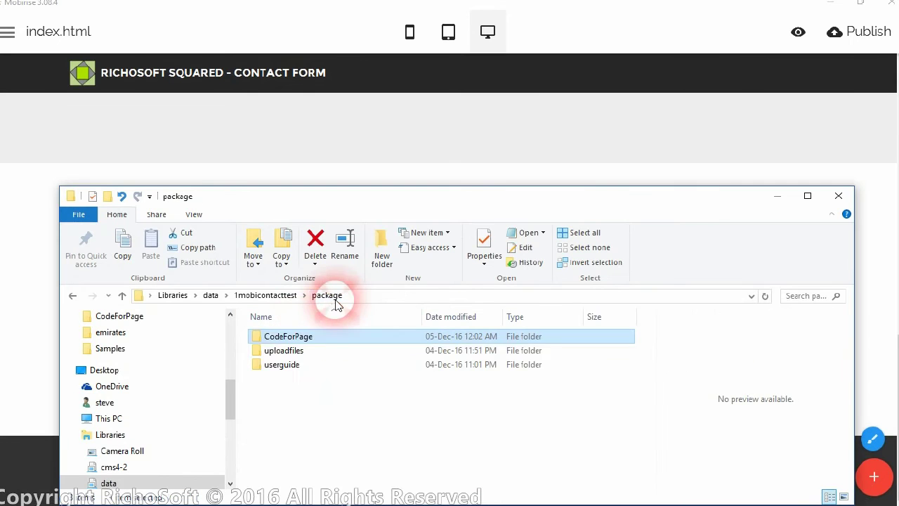
click(295, 355)
double_click(294, 351)
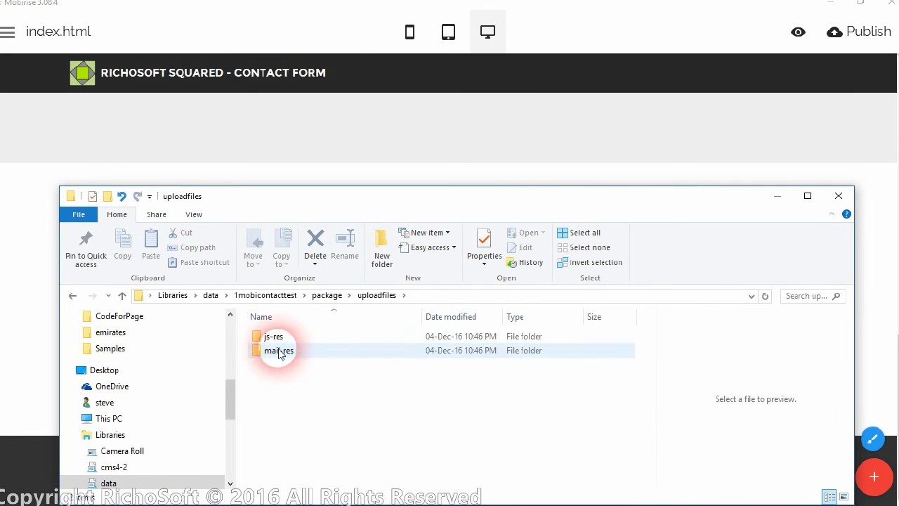
double_click(279, 353)
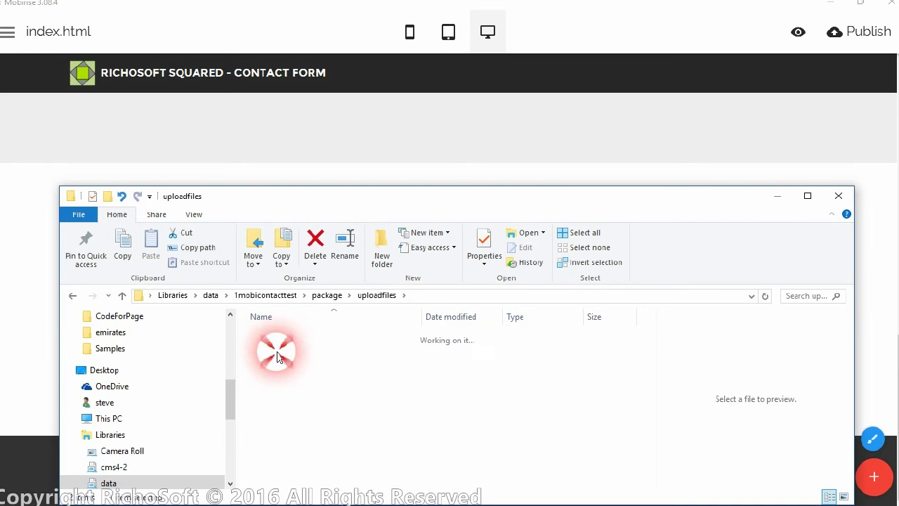
click(291, 340)
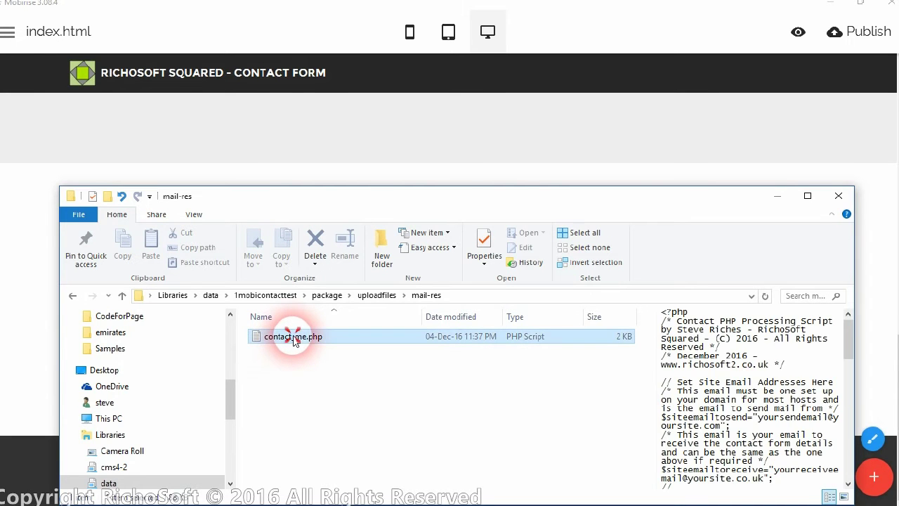
right_click(298, 339)
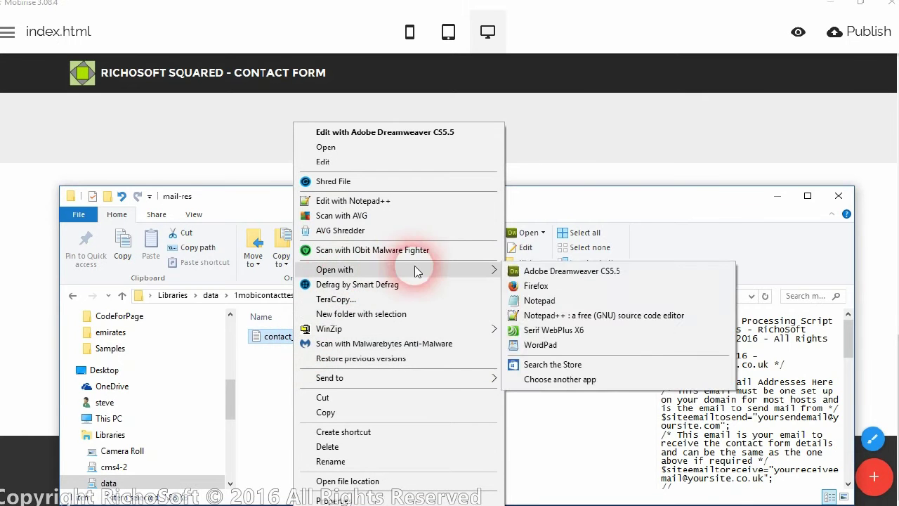
Step: Edit contact_me.php in Notepad++, replacing the $siteemailtosend placeholder on line 7 with the real sending address
click(378, 202)
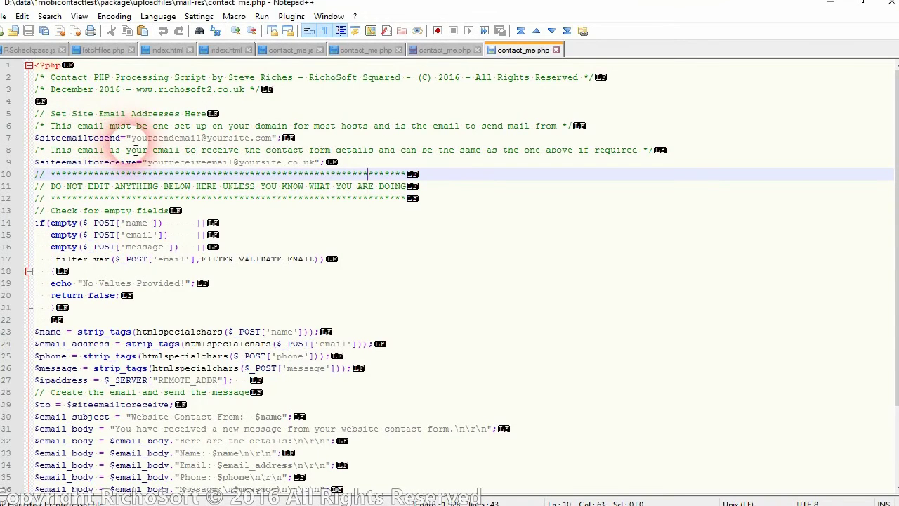
drag(131, 139, 272, 140)
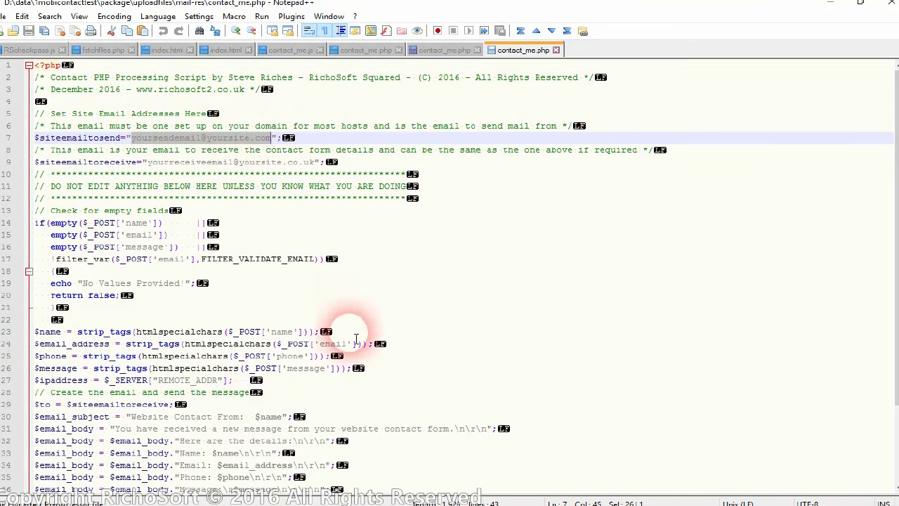
text(de)
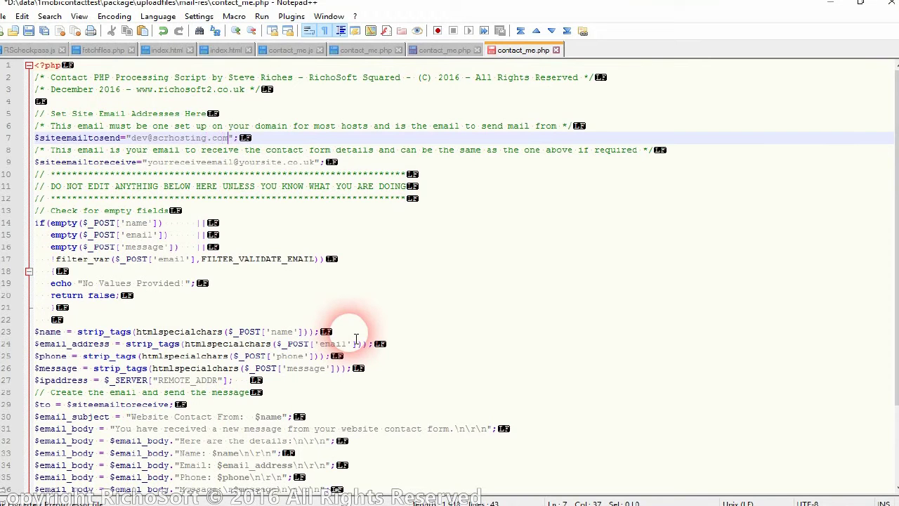
click(202, 138)
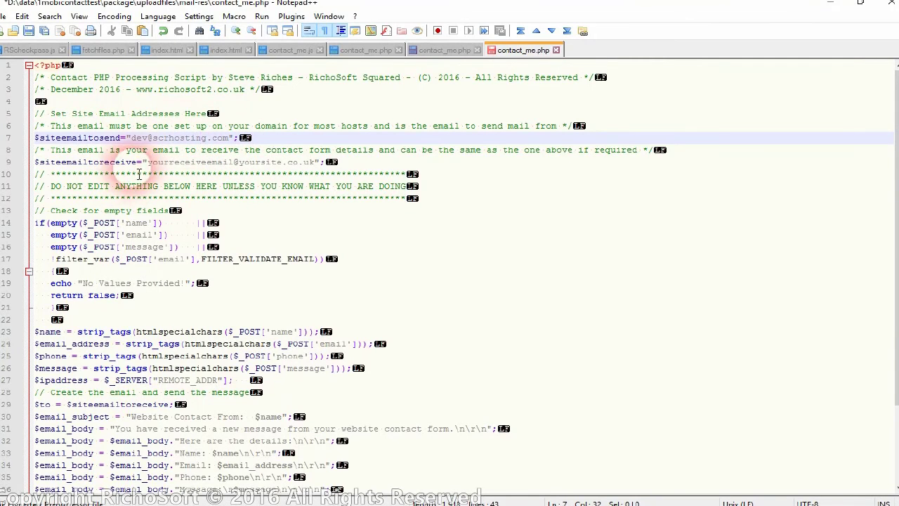
Step: Put the real inbox address into $siteemailtoreceive on line 9 and save contact_me.php
drag(147, 162, 316, 163)
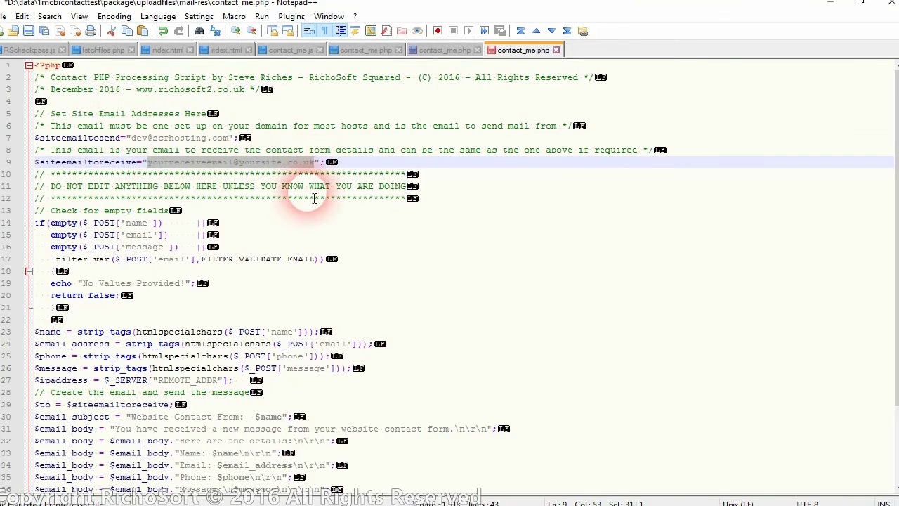
text(em)
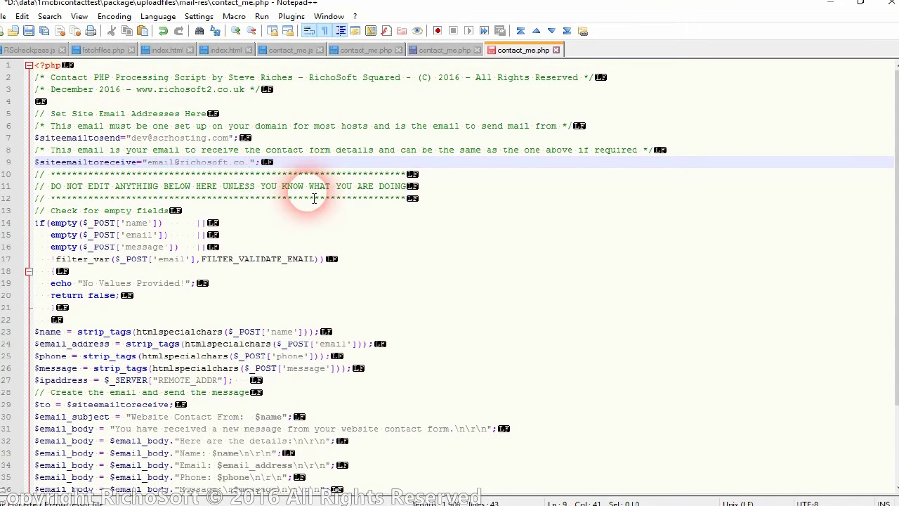
click(242, 186)
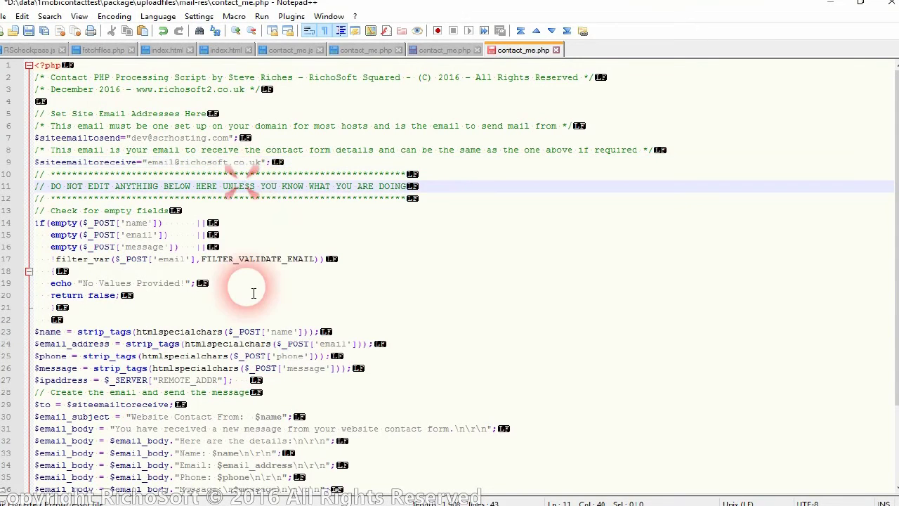
click(28, 33)
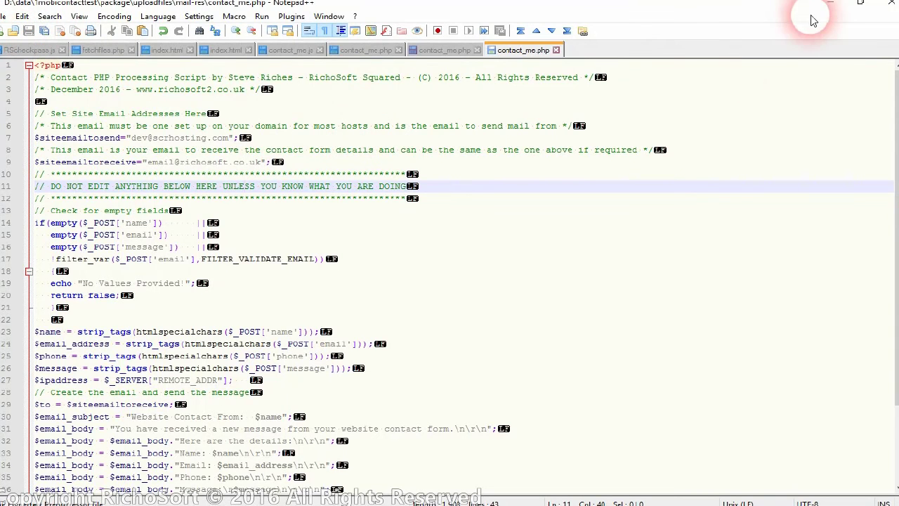
Step: Switch to FileZilla and make the server's mobicontactdemo folder the upload destination
click(830, 3)
click(571, 343)
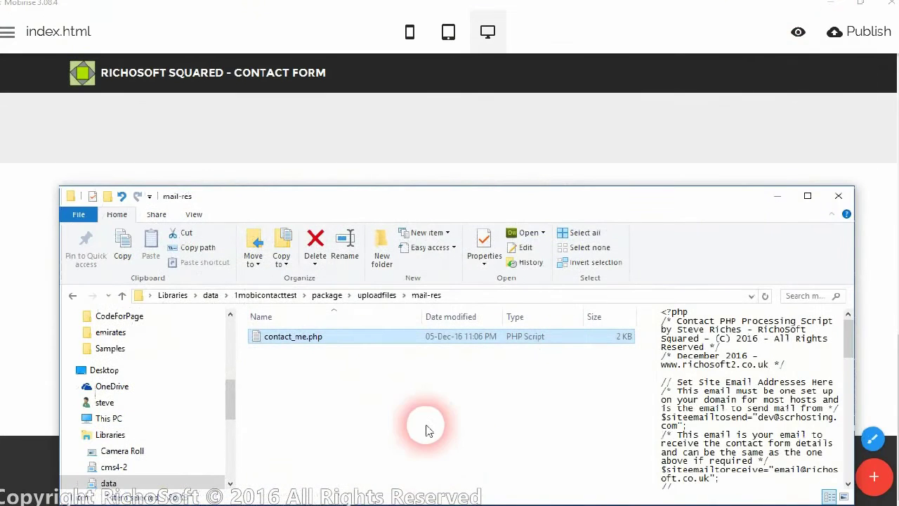
click(425, 421)
click(374, 296)
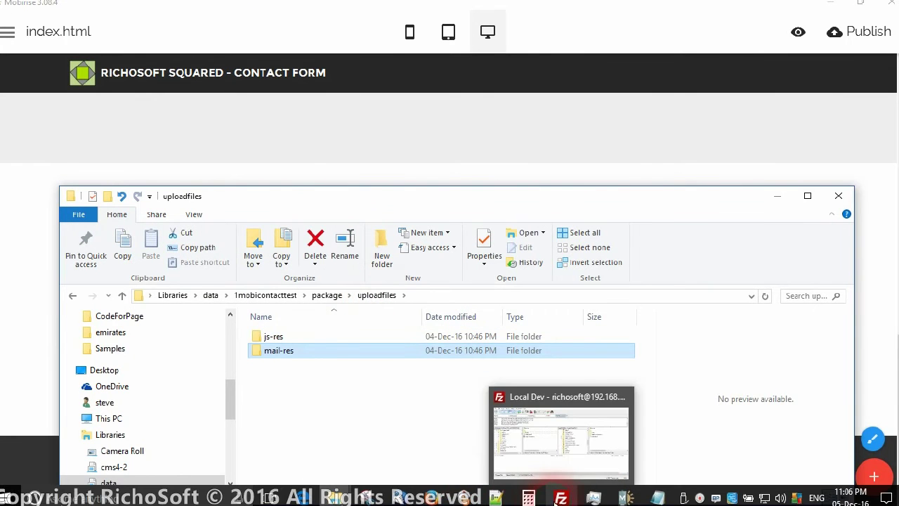
click(561, 499)
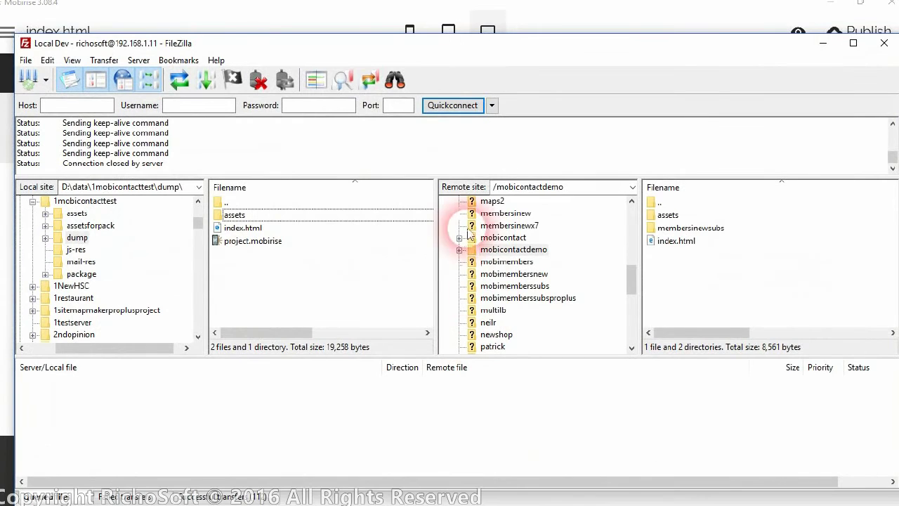
drag(443, 43, 449, 24)
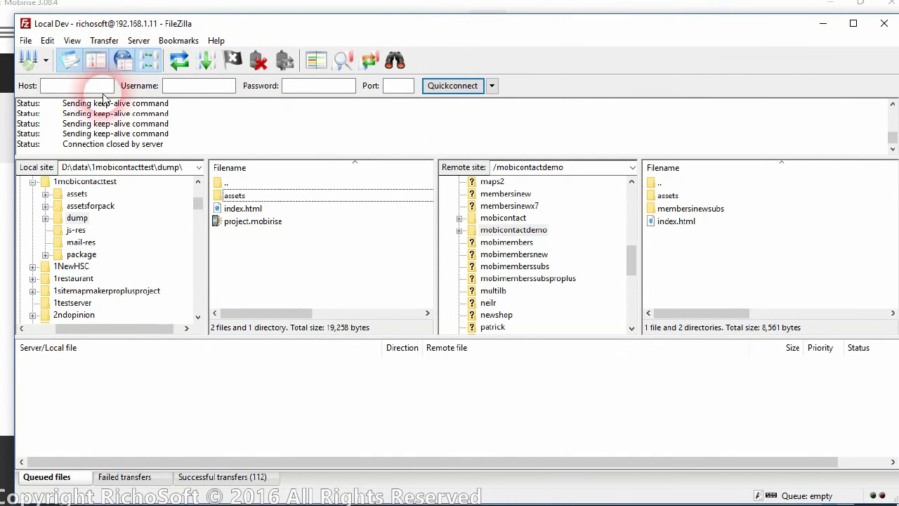
click(484, 232)
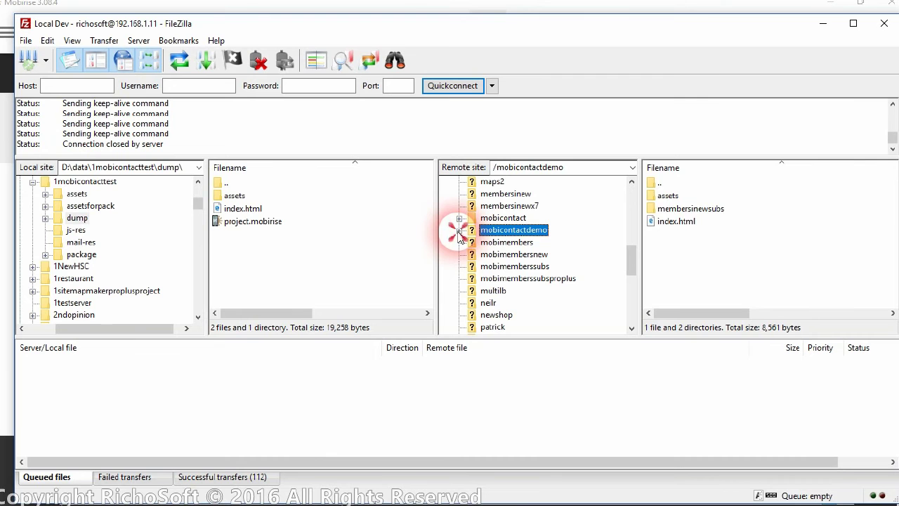
key(Down)
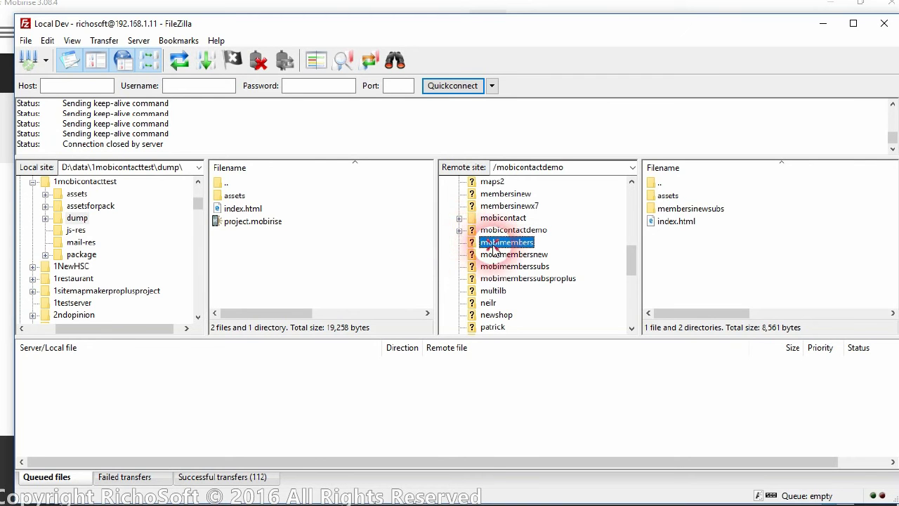
click(459, 230)
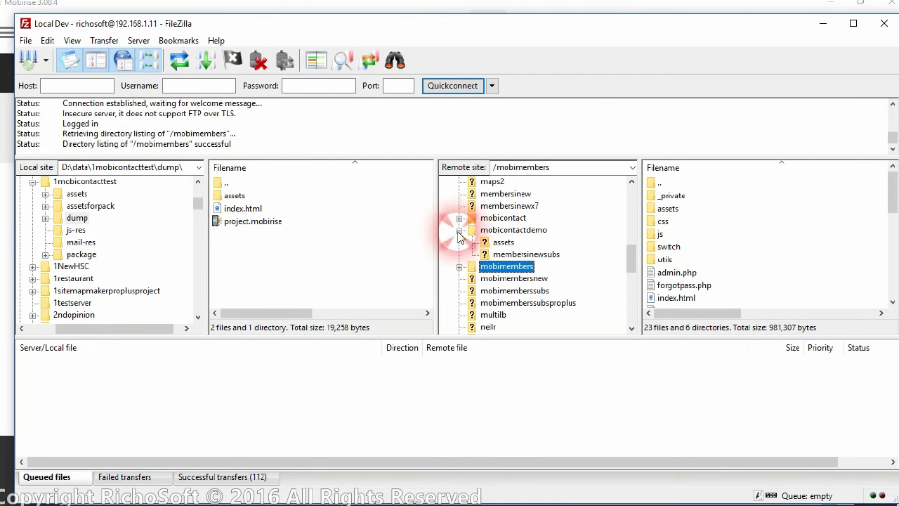
click(512, 229)
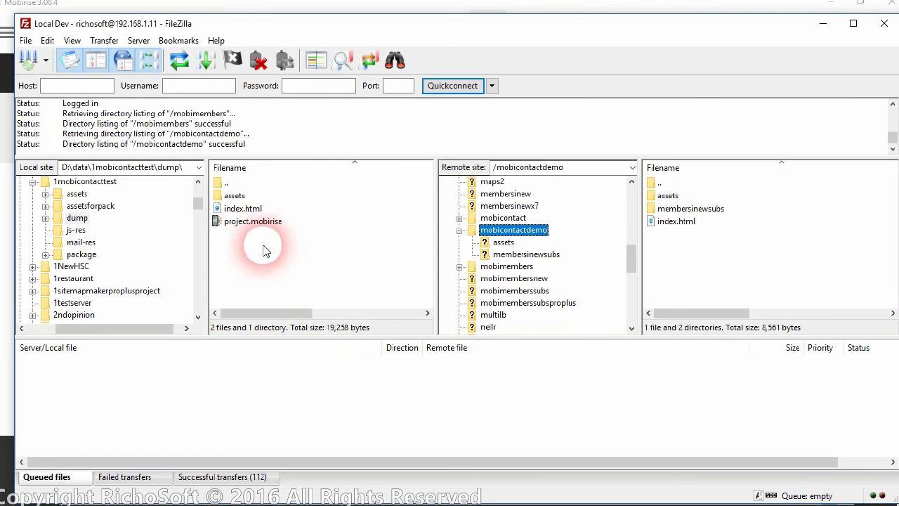
Step: Browse locally to package\uploadfiles and drag js-res and mail-res into mobicontactdemo
double_click(231, 182)
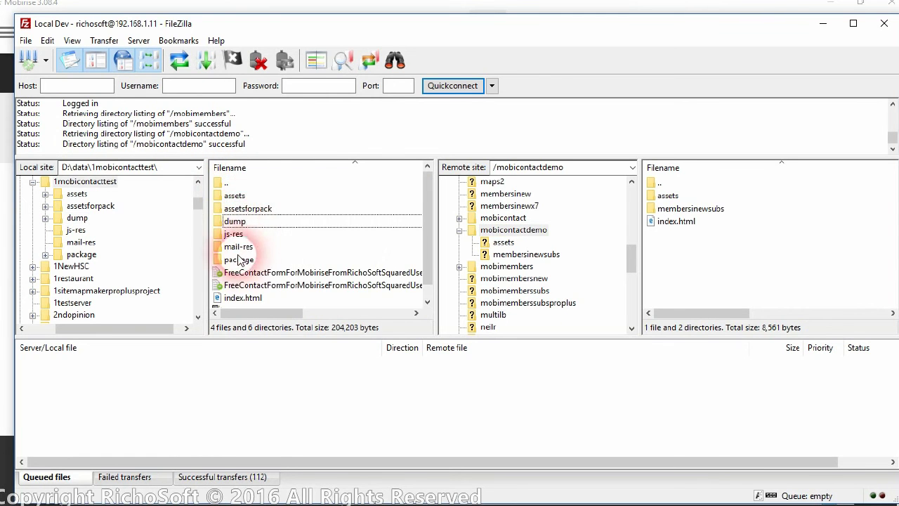
click(235, 235)
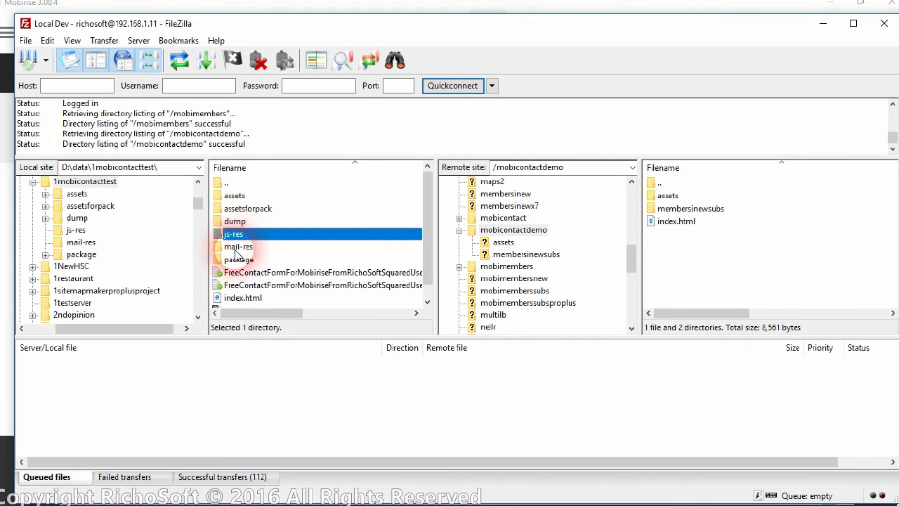
double_click(238, 258)
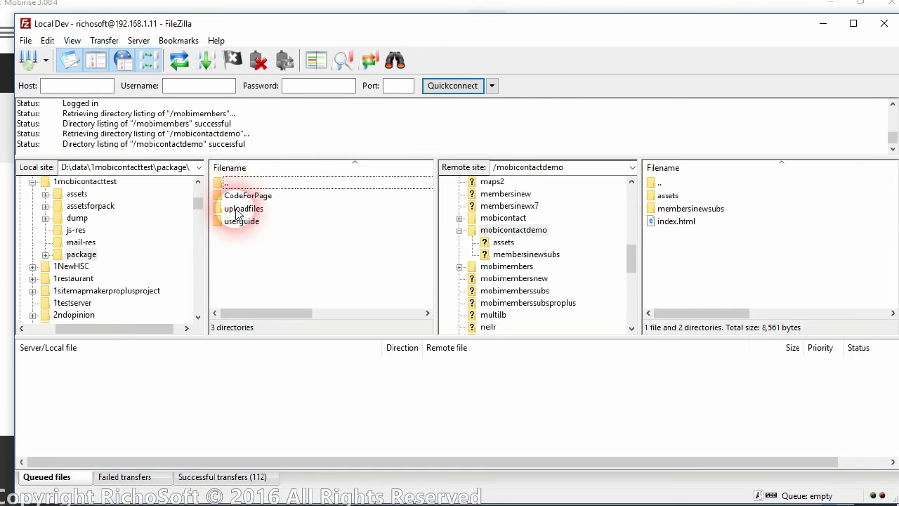
double_click(239, 209)
click(235, 199)
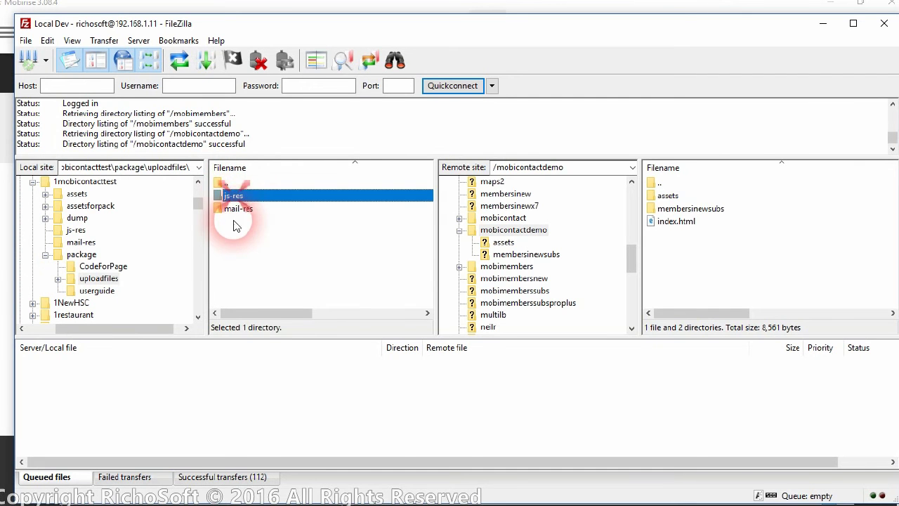
click(233, 210)
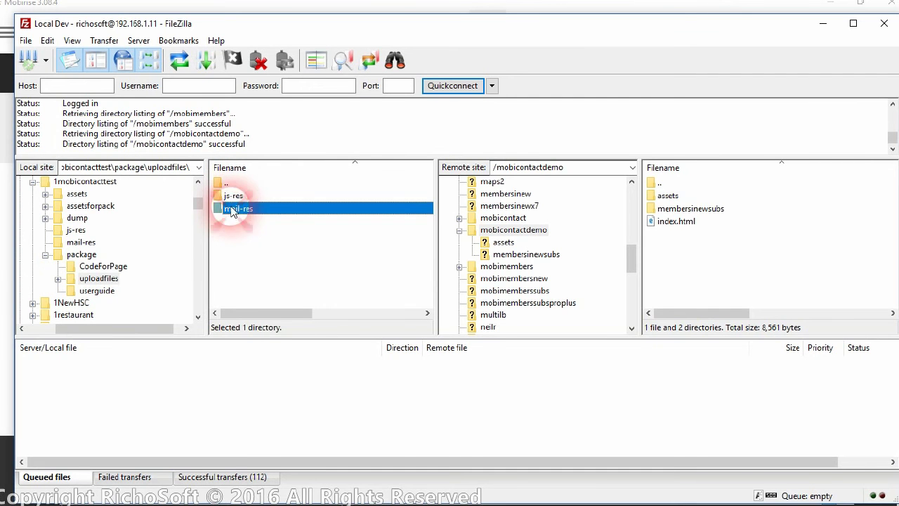
ctrl+click(234, 197)
drag(229, 204, 678, 260)
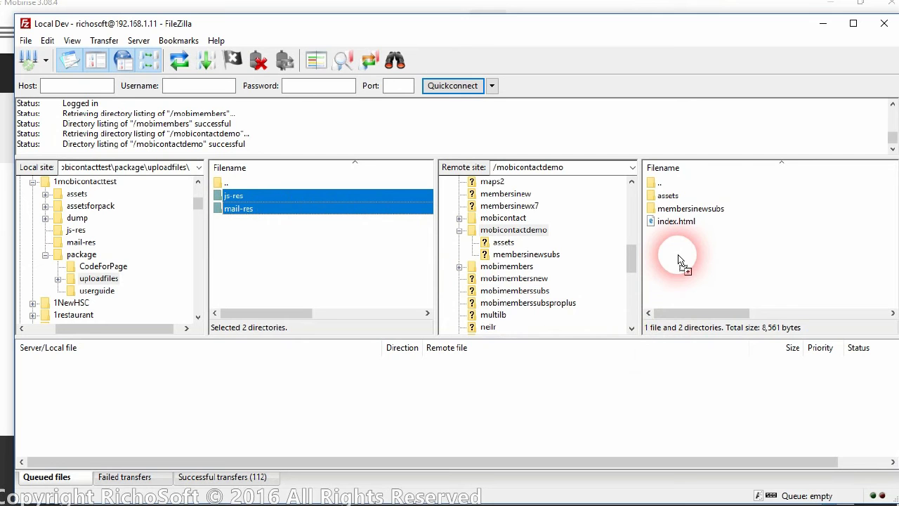
drag(678, 260, 680, 258)
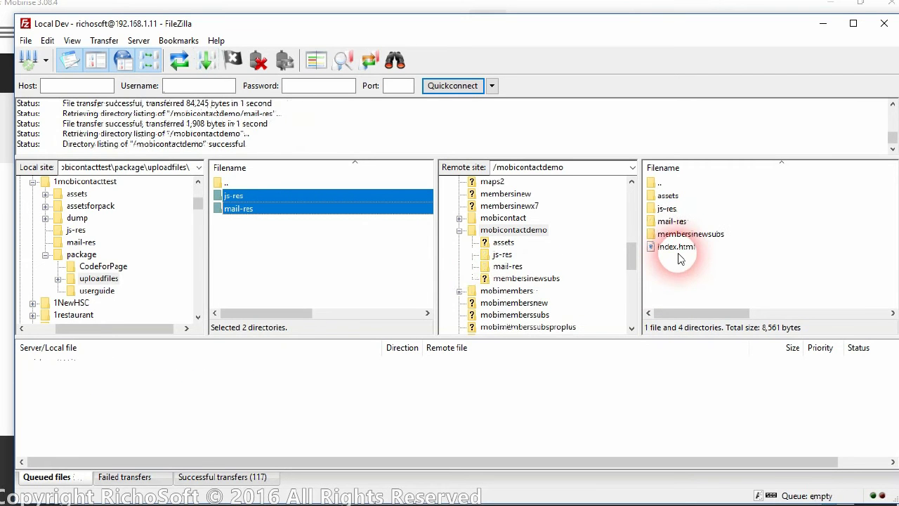
click(519, 231)
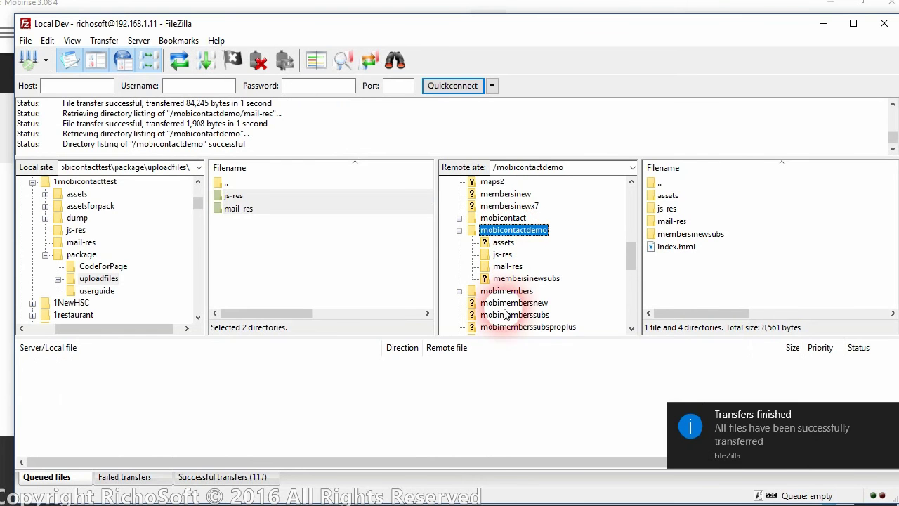
Step: Minimize FileZilla, Mobirise, the Explorer folders and the notes windows to uncover Firefox
click(825, 25)
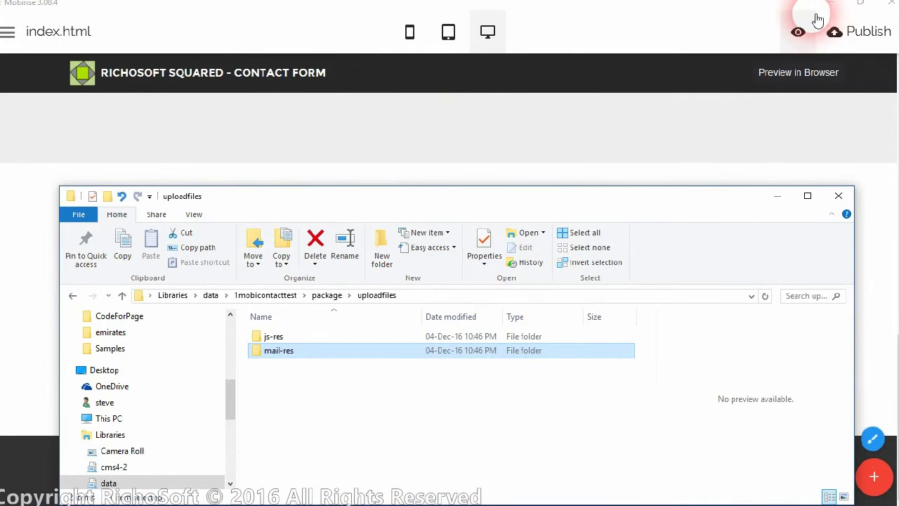
click(829, 4)
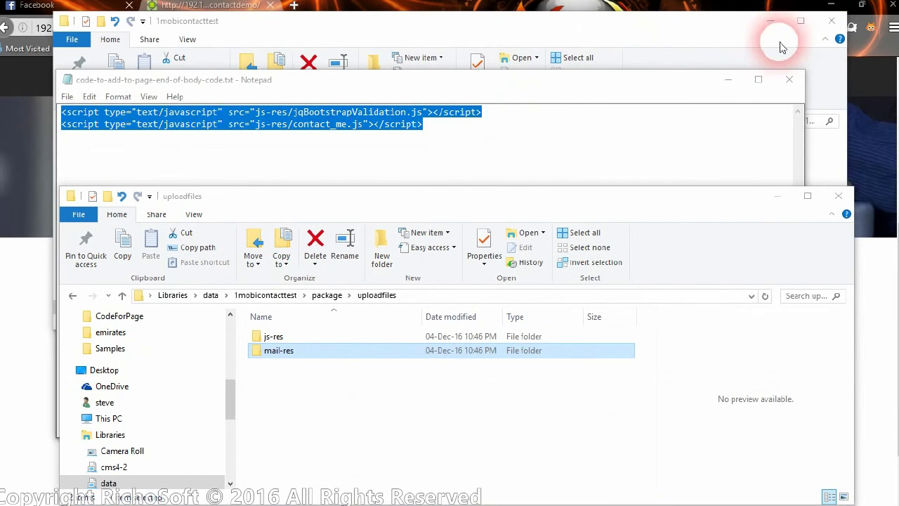
click(776, 196)
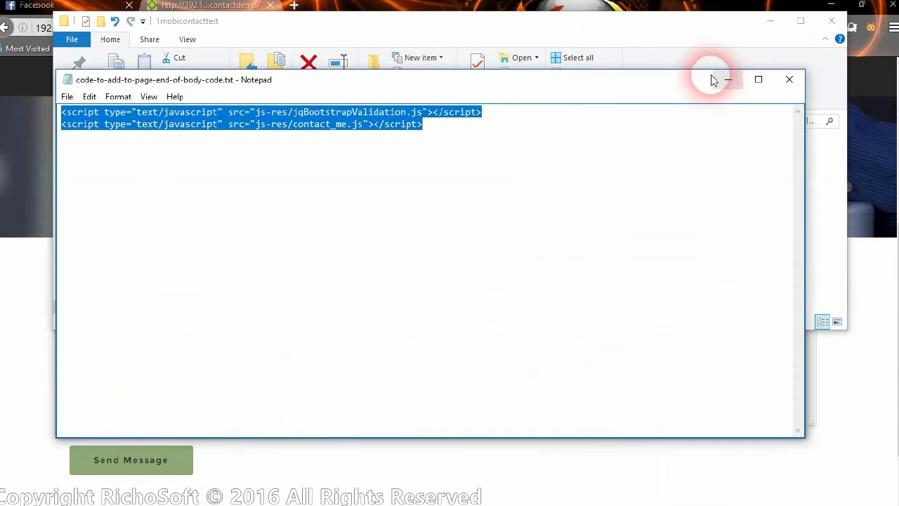
click(717, 80)
click(768, 20)
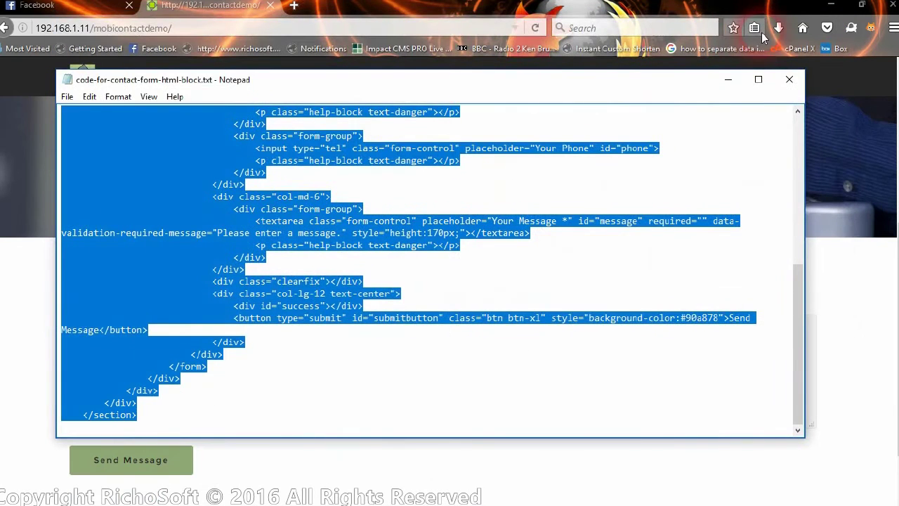
click(729, 80)
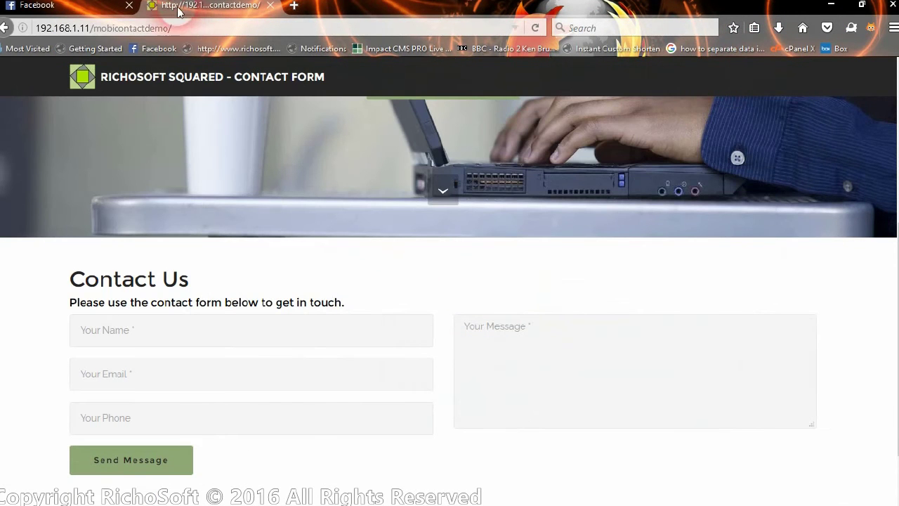
Step: Reload the live mobicontactdemo Contact Us page
click(536, 27)
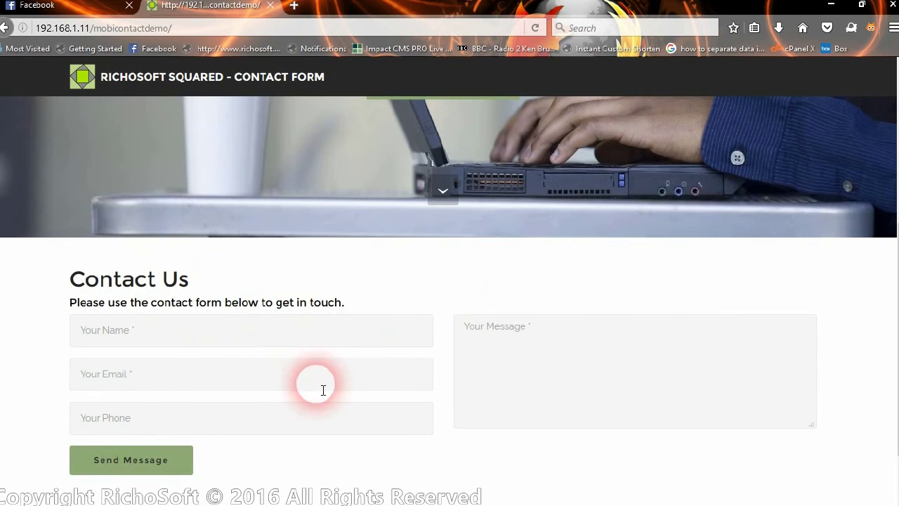
scroll(500, 263, up, 4)
scroll(497, 274, down, 5)
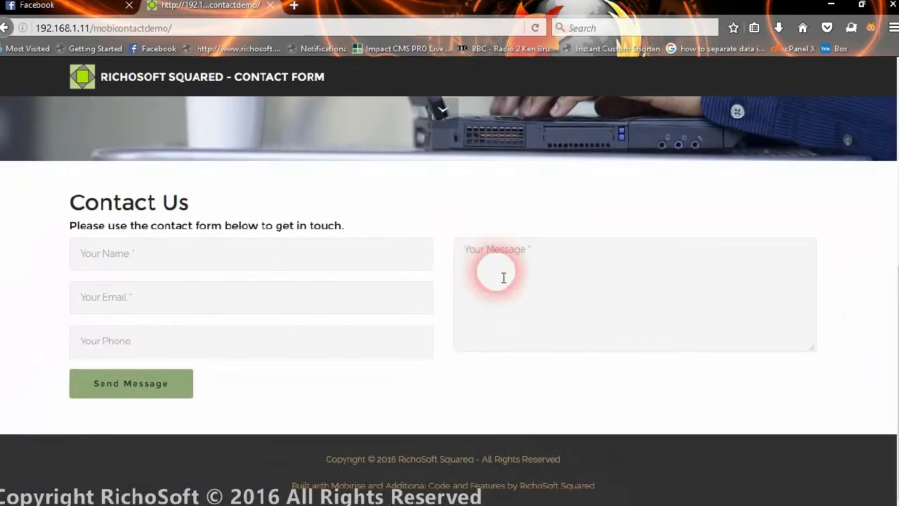
Step: Submit the empty Contact Us form to confirm it rejects blank fields
click(172, 264)
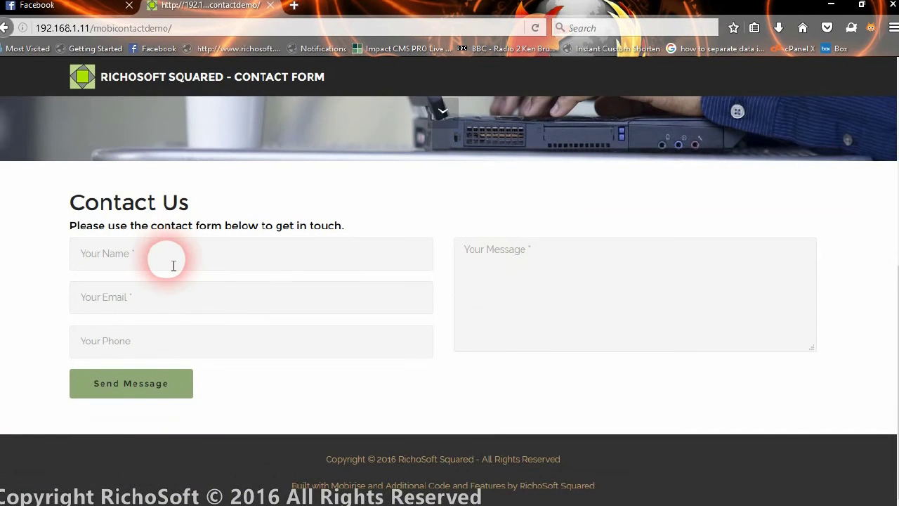
click(161, 387)
click(126, 265)
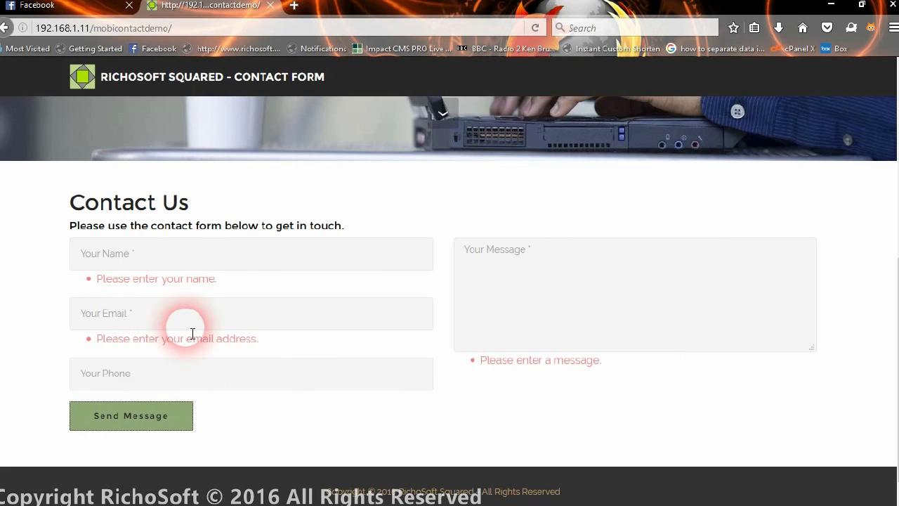
Step: Fill in the sender's name, a saved email address and a RichoSoft Squared test message, then send
click(153, 264)
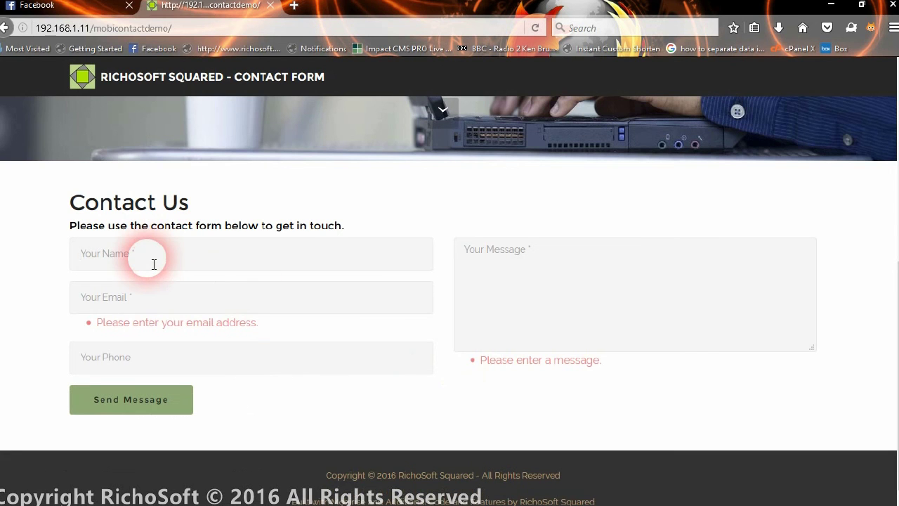
text(Steve R)
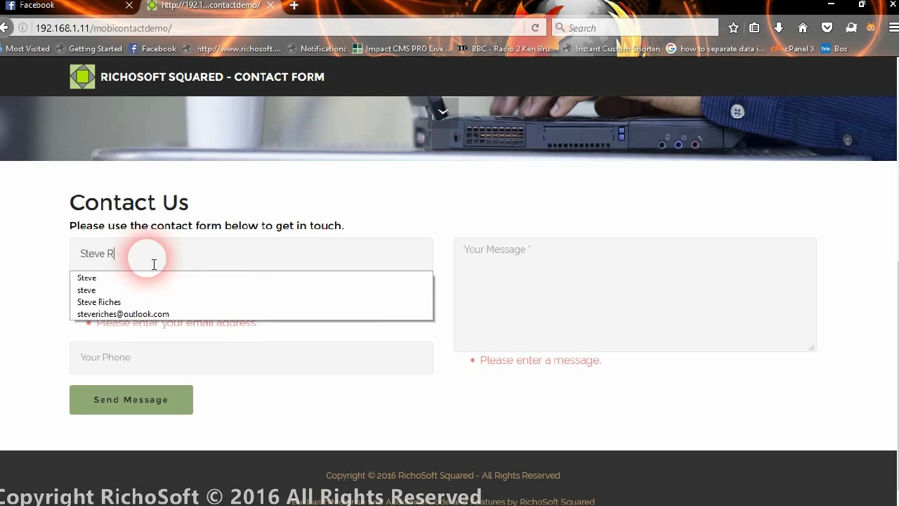
text(iches)
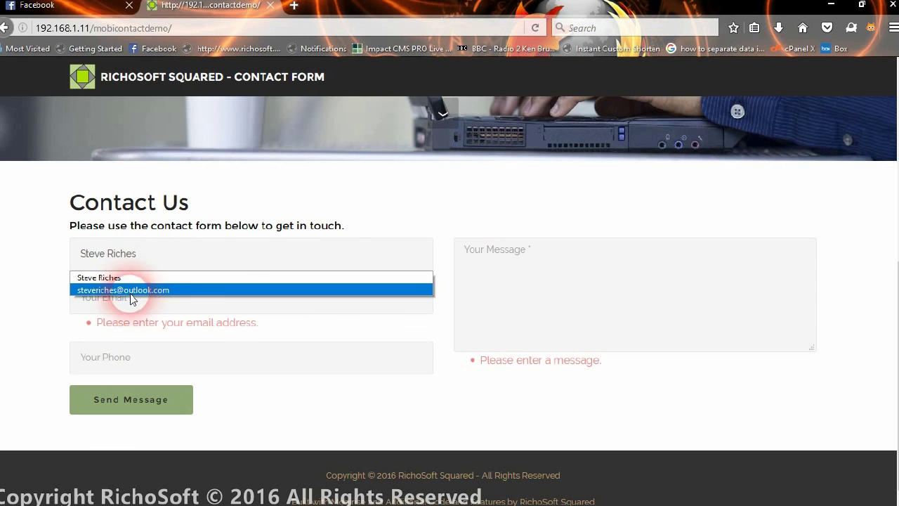
click(131, 279)
click(267, 313)
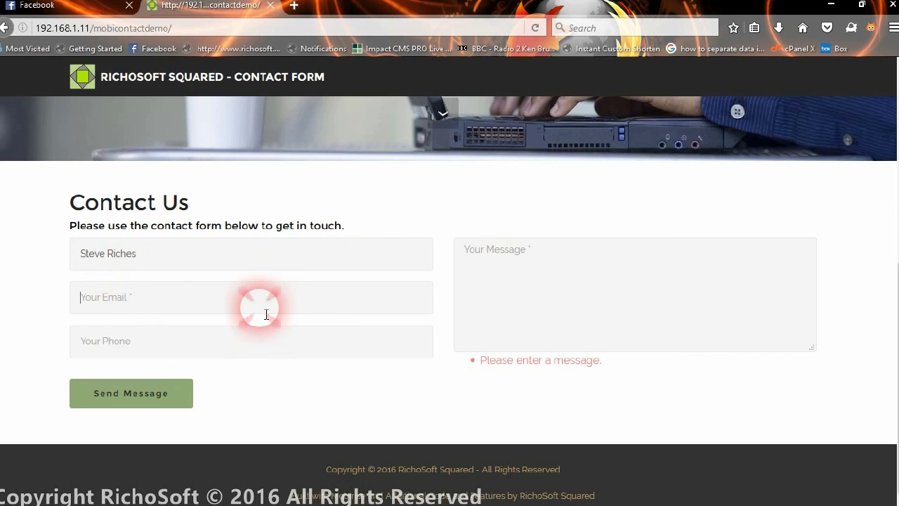
click(260, 305)
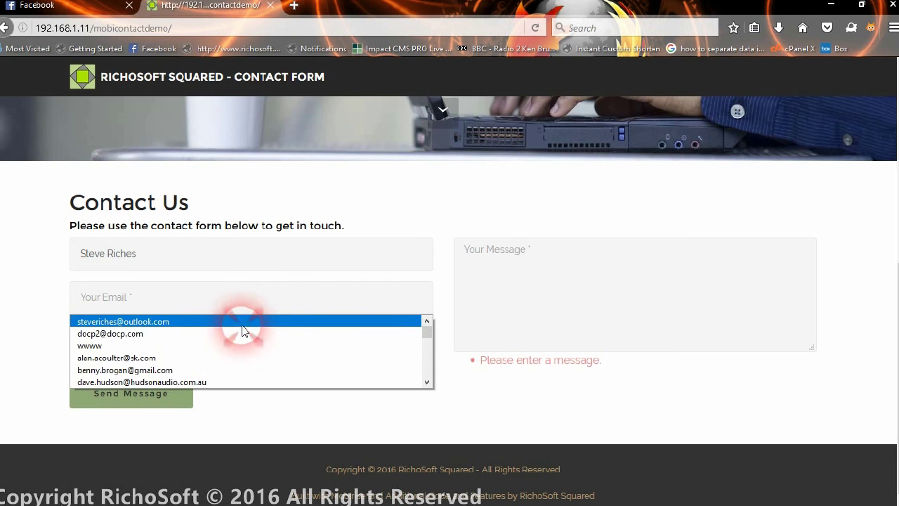
click(242, 322)
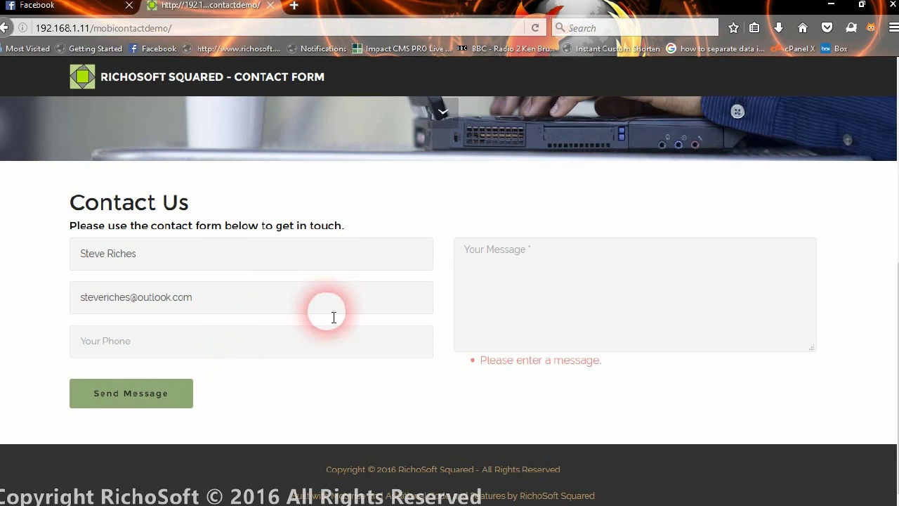
click(514, 274)
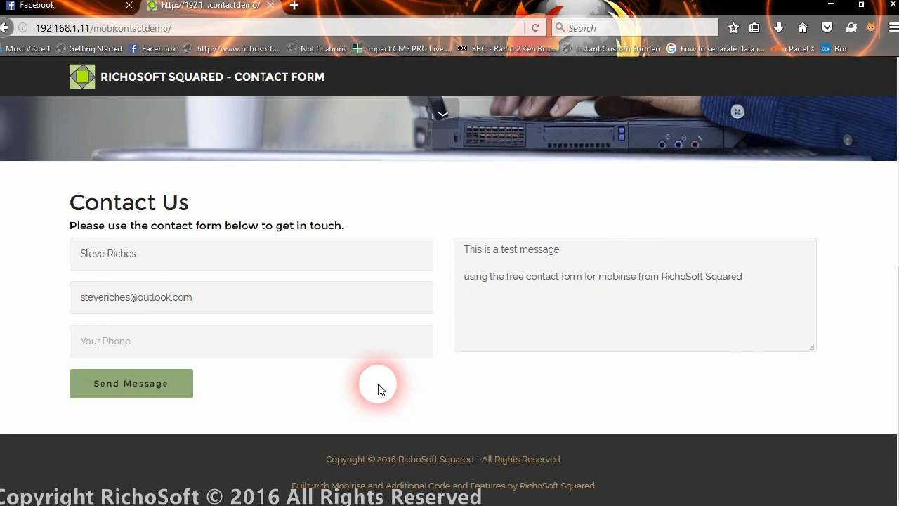
click(151, 396)
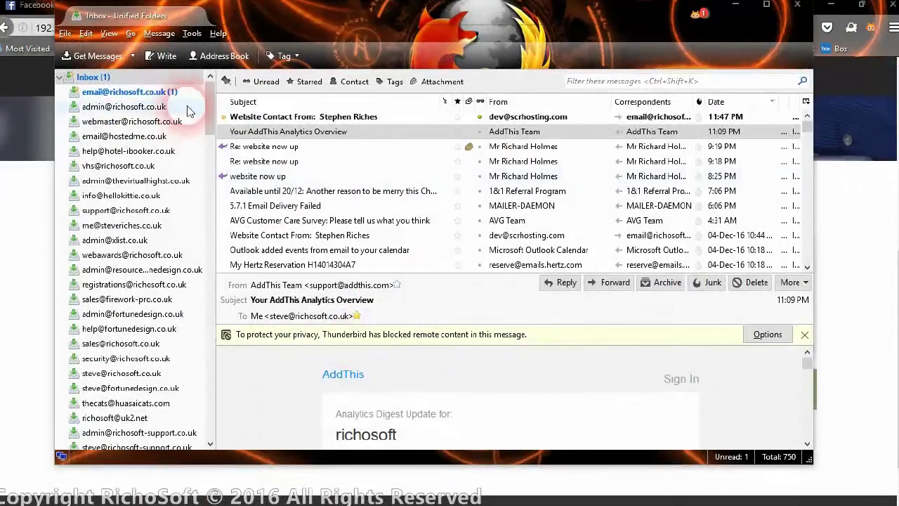
Step: Open the 'Website Contact From' email and check its recipient, subject, reply-to, message and sender IP
click(281, 119)
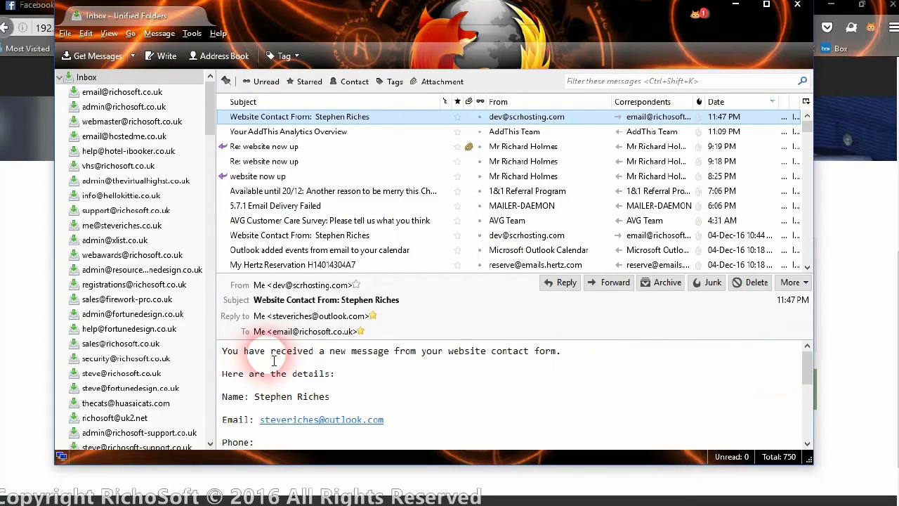
click(258, 331)
click(243, 309)
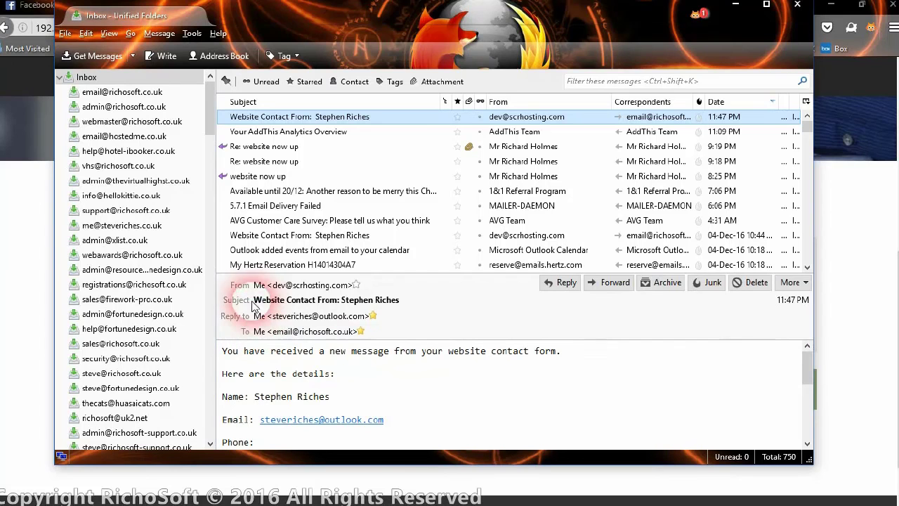
click(352, 331)
click(385, 305)
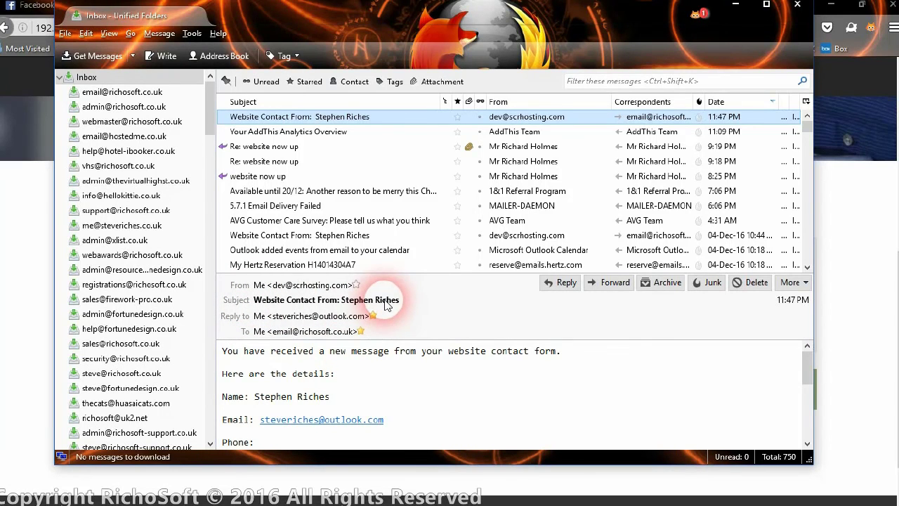
click(259, 320)
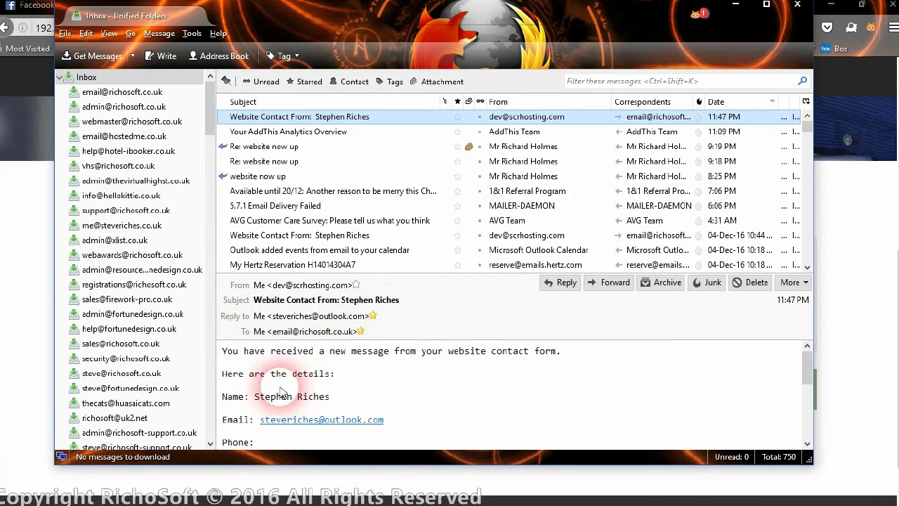
click(807, 445)
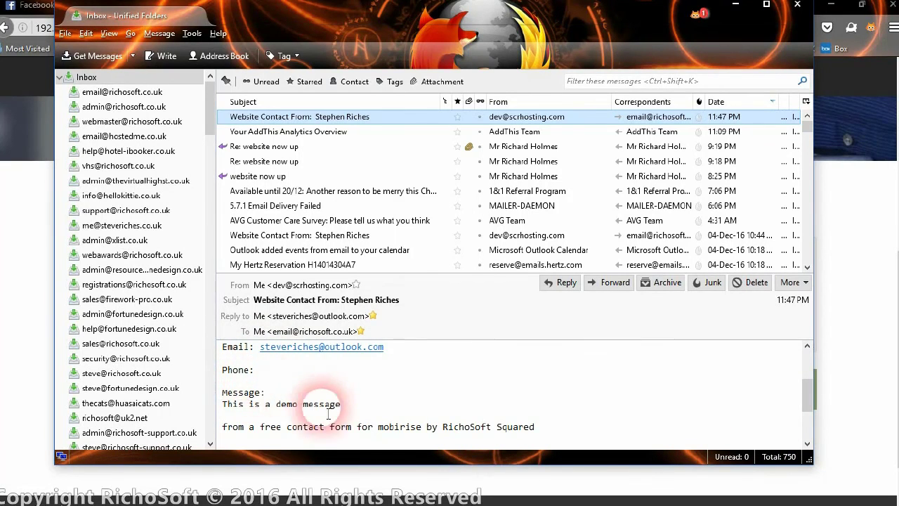
click(804, 438)
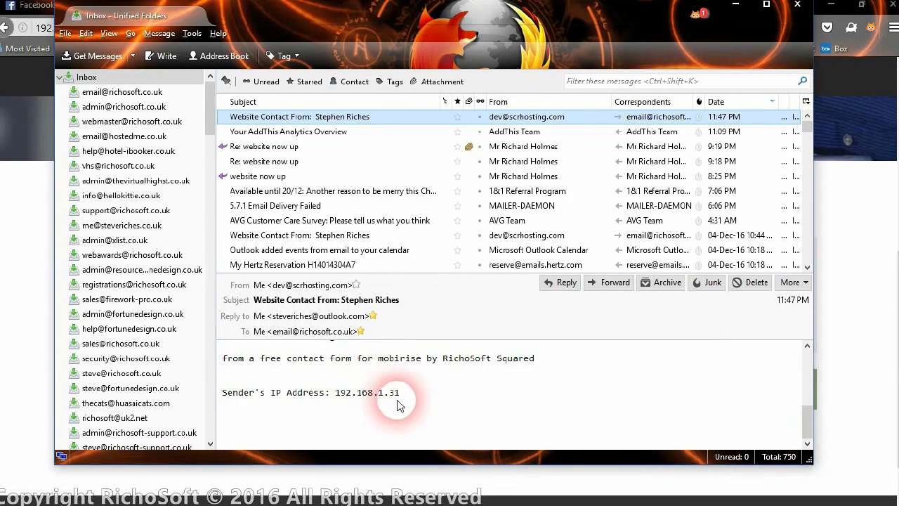
click(405, 393)
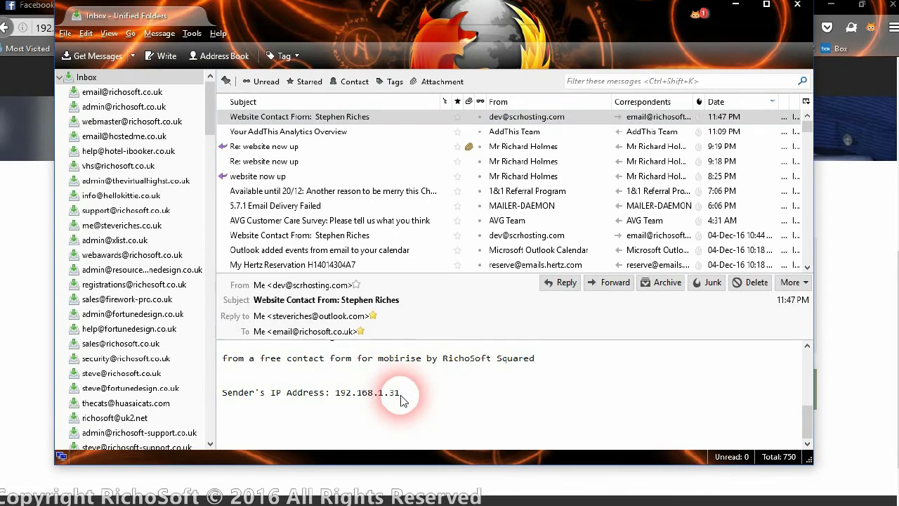